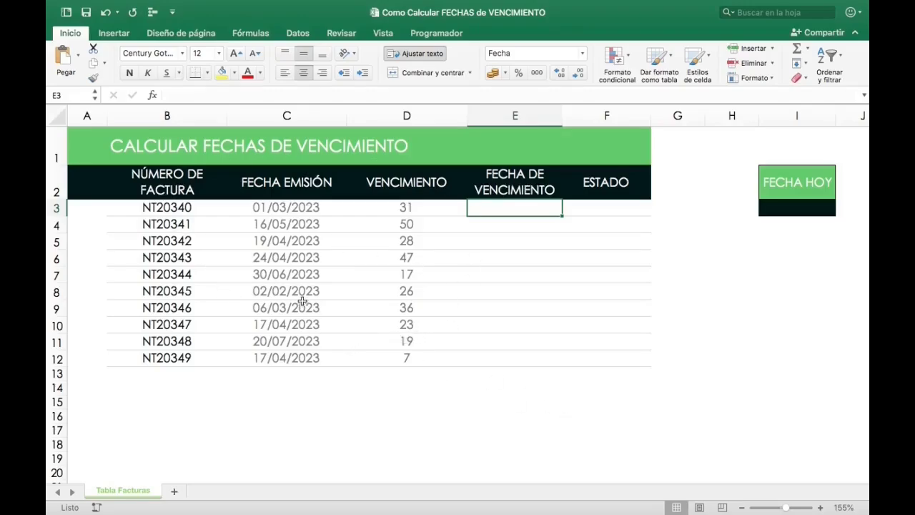
left_click(181, 180)
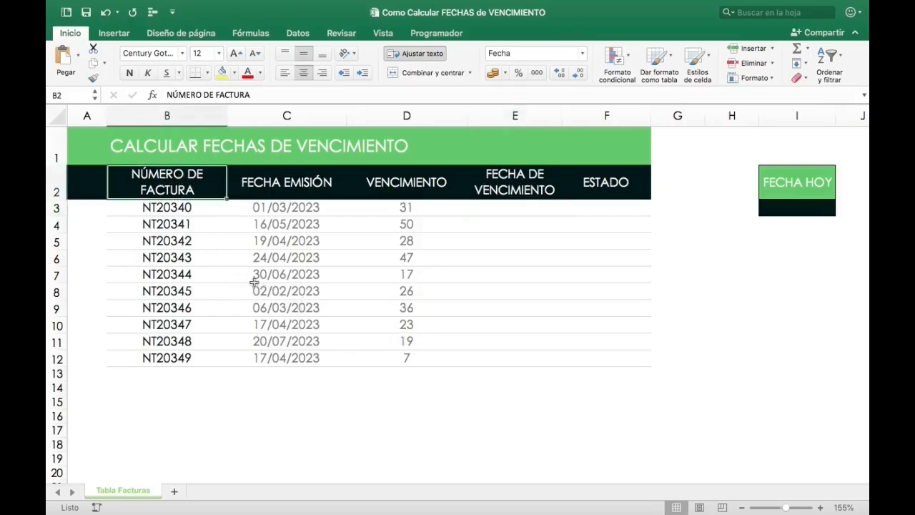
left_click(274, 188)
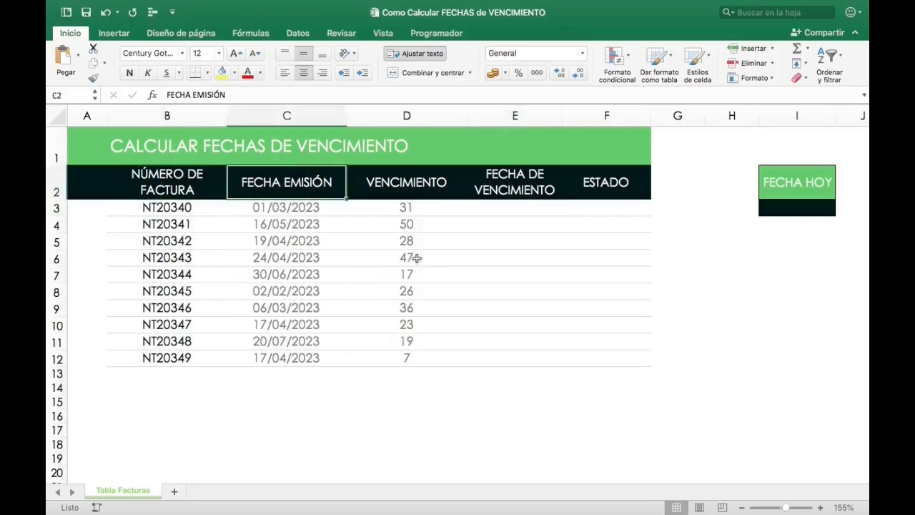
left_click(413, 184)
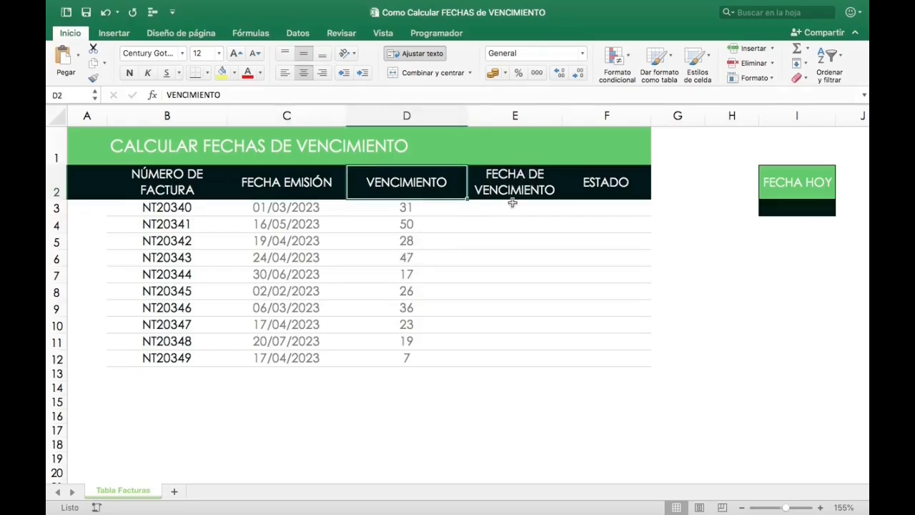
left_click_drag(512, 207, 512, 356)
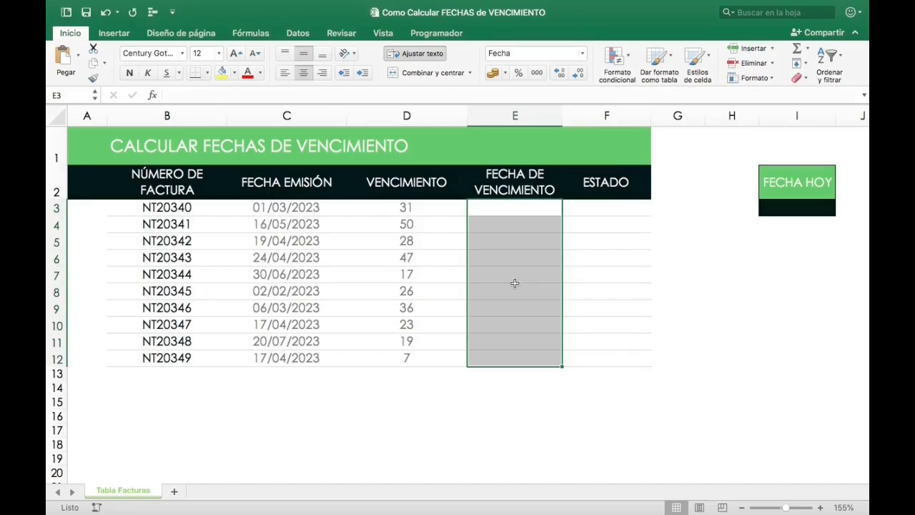
Calculate the first invoice's due date in E3 by adding its term to its issue date with =C3+D3
left_click(507, 208)
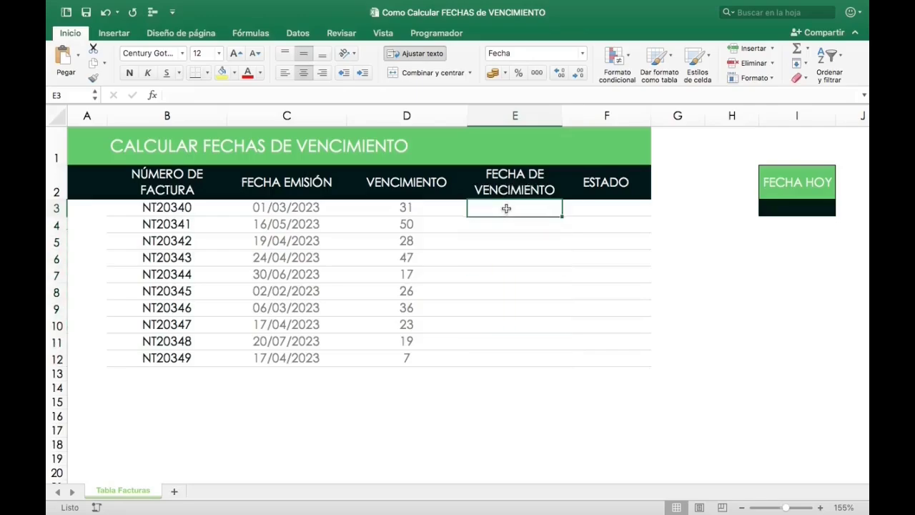
type("=")
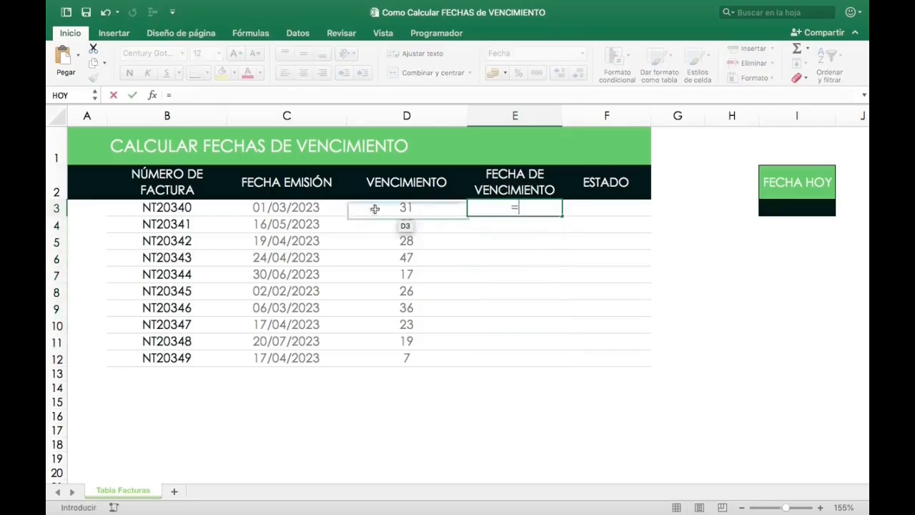
left_click(313, 208)
type("+")
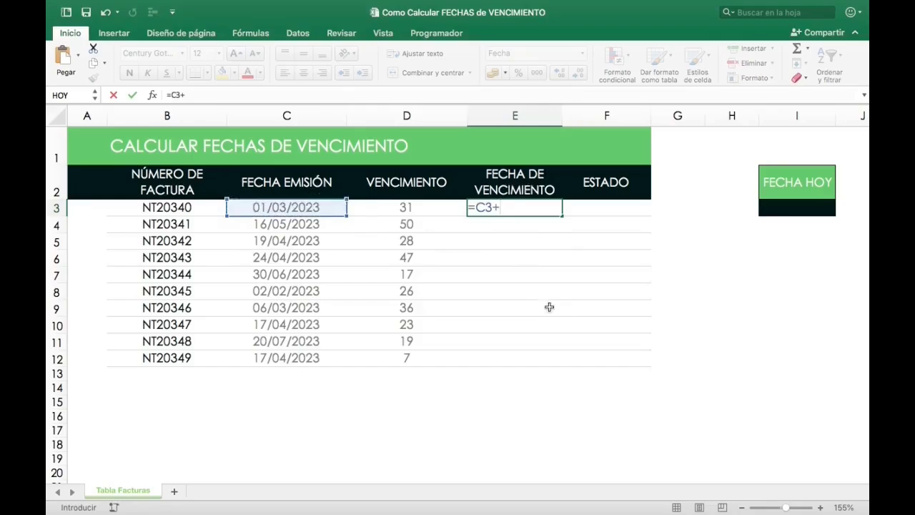
left_click(408, 208)
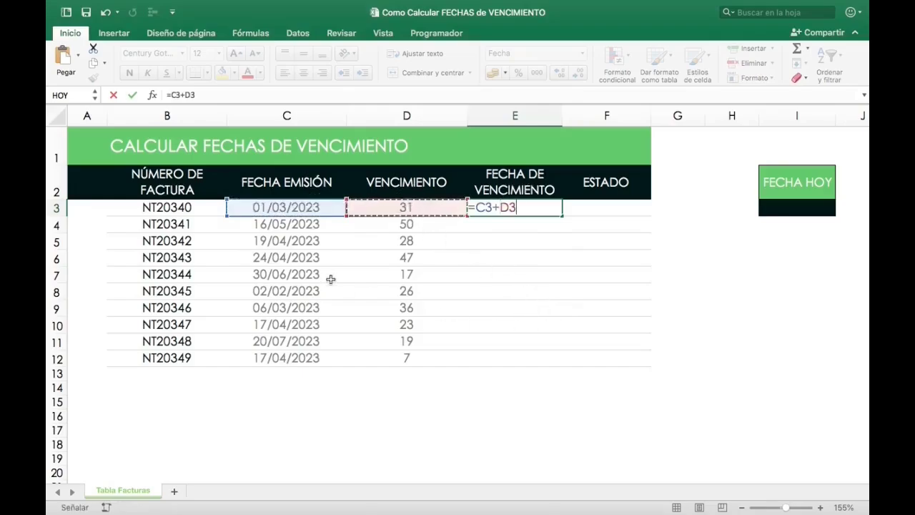
left_click(132, 95)
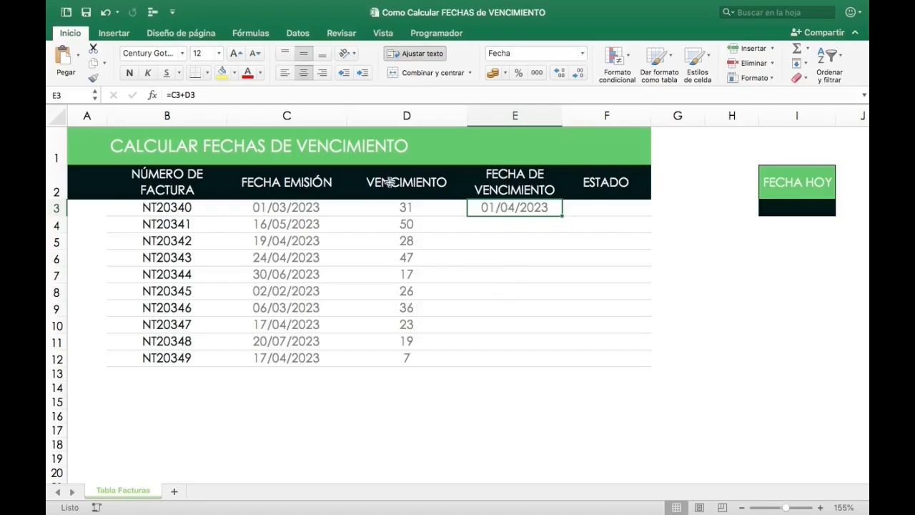
Calculate the second invoice's due date in E4 by adding a fixed 50 days to the issue date with =C4+50
left_click(510, 228)
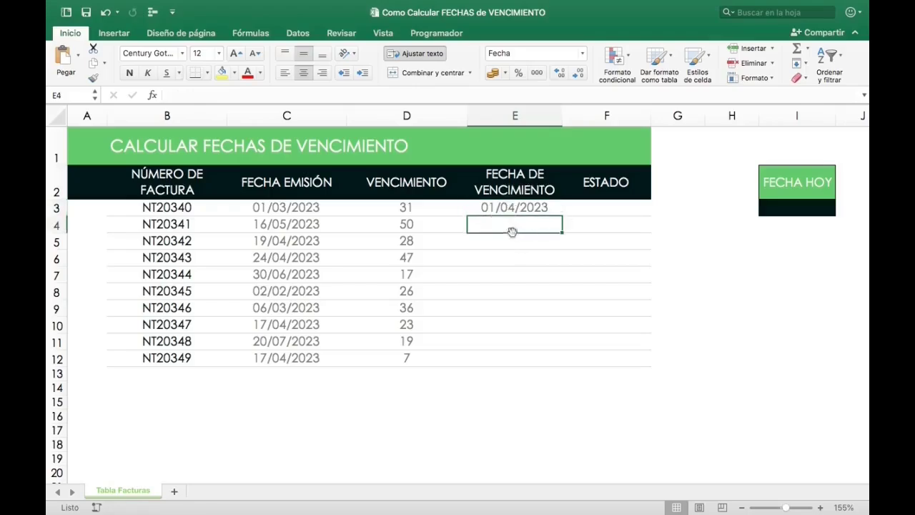
type("=")
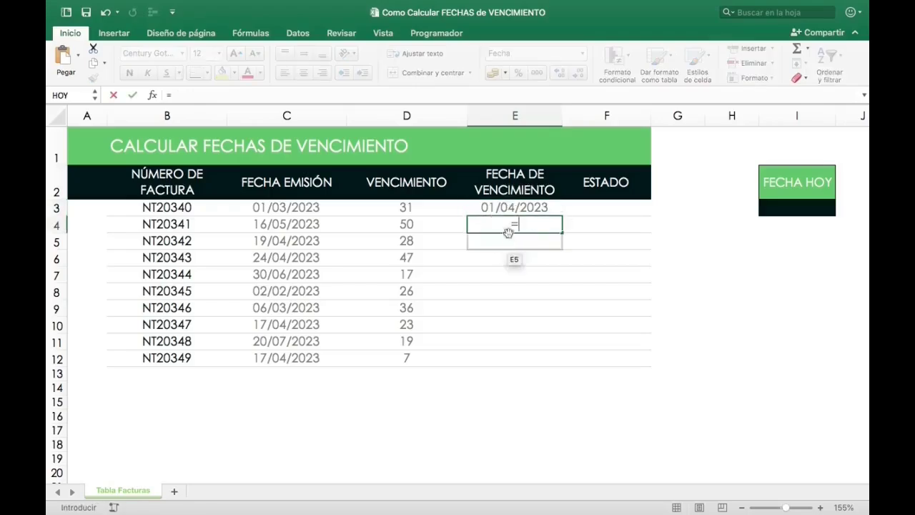
left_click(341, 225)
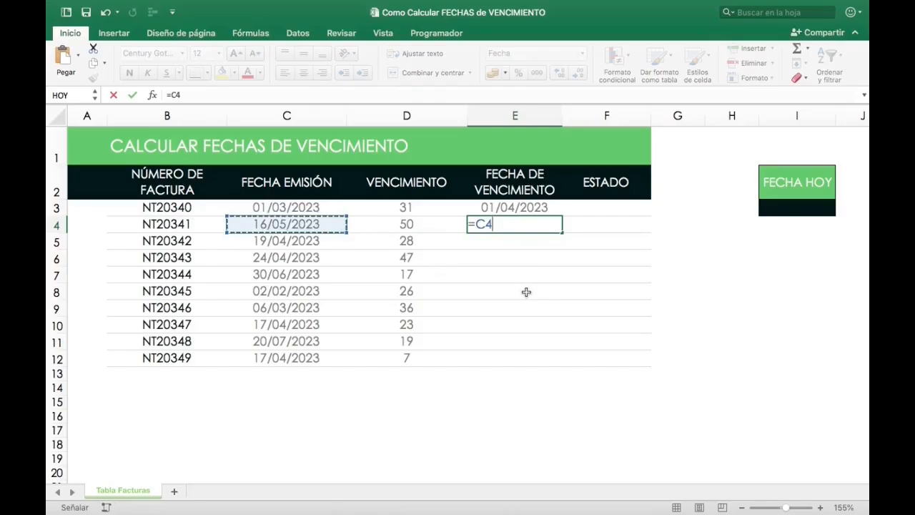
type("+")
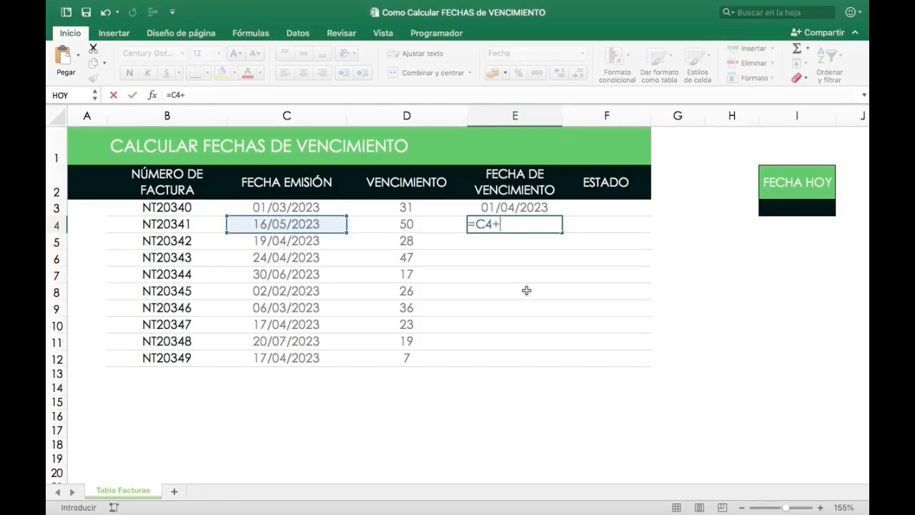
type("50")
left_click(132, 94)
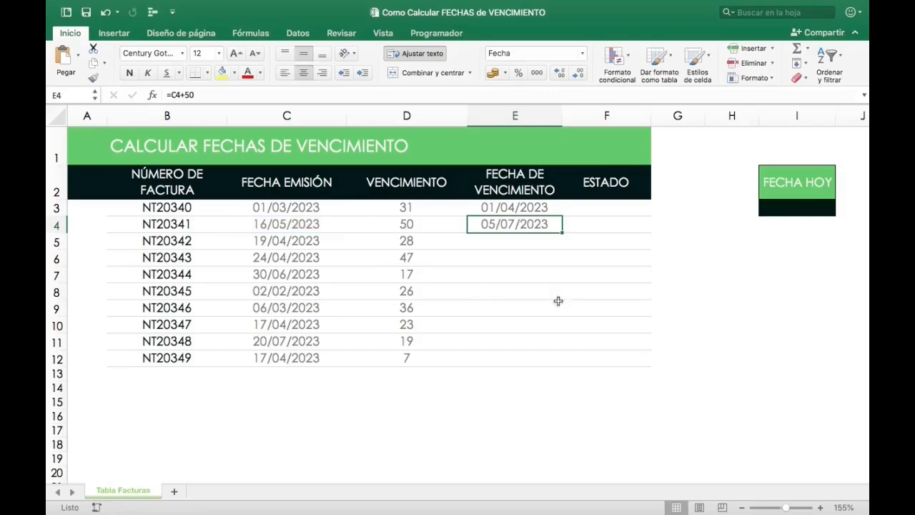
Fill the due date formula from E3 down through E12 without copying the formatting
left_click(555, 207)
left_click_drag(563, 217, 548, 365)
left_click(575, 375)
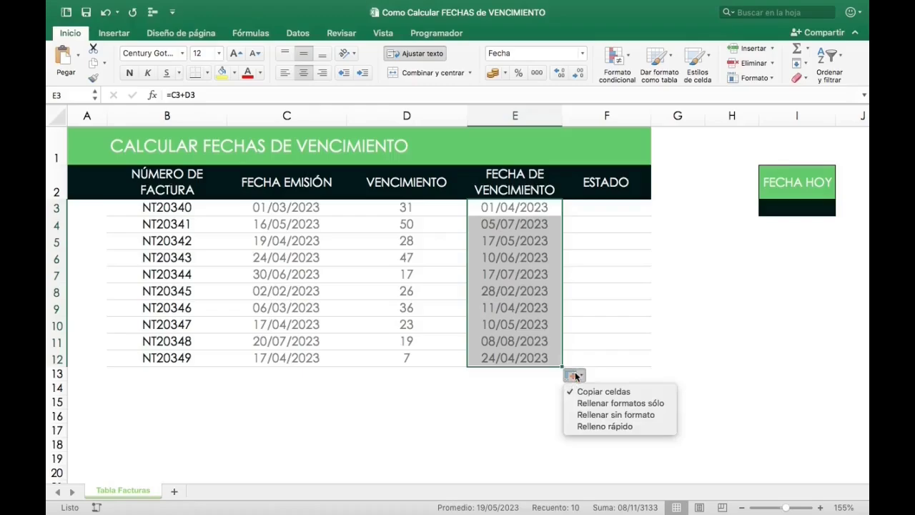
left_click(583, 415)
left_click(535, 261)
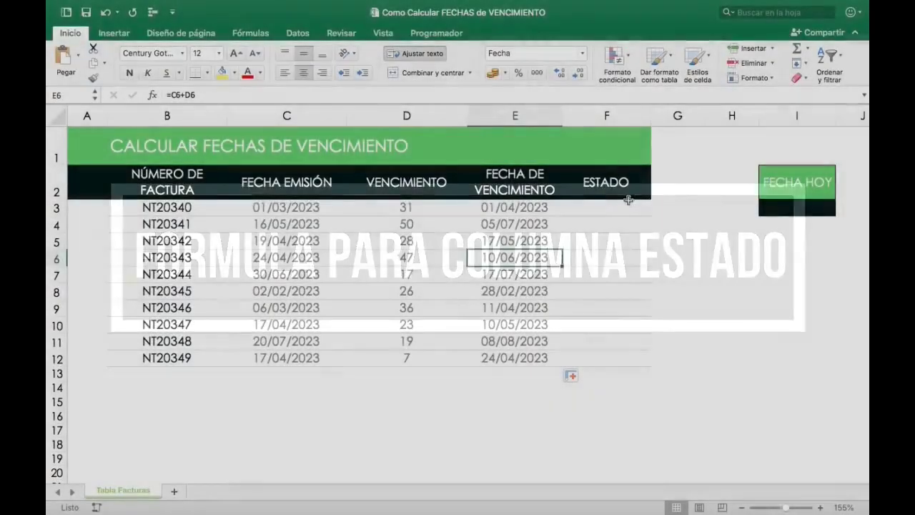
Enter =HOY() in I3 to show the current date under FECHA HOY
left_click(607, 207)
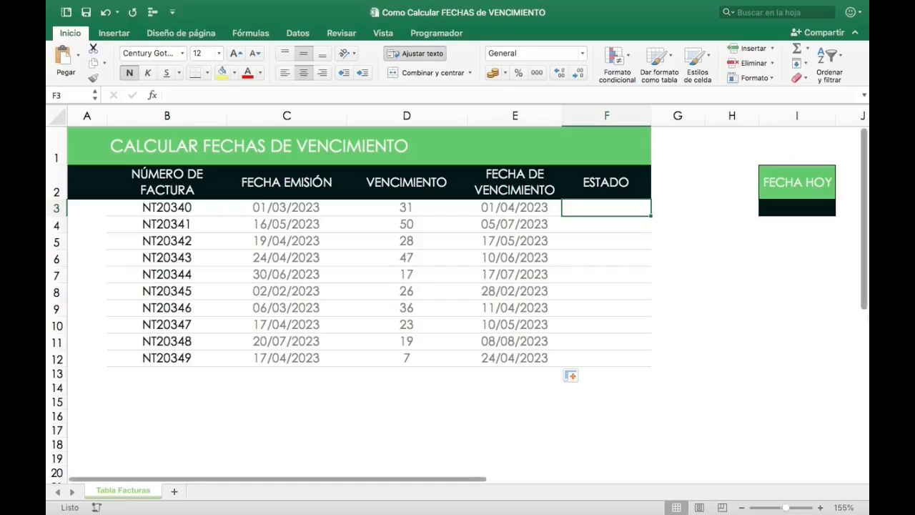
left_click(790, 210)
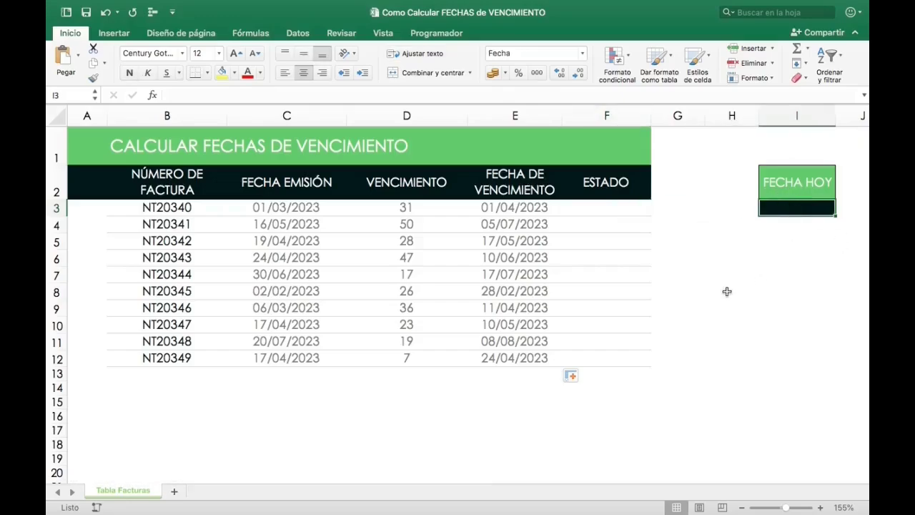
type("=hoy")
key("Tab")
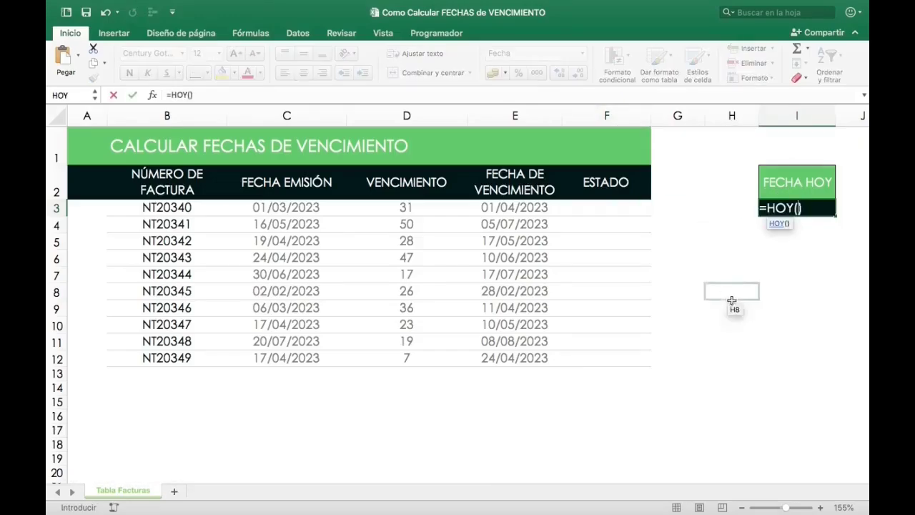
left_click(132, 95)
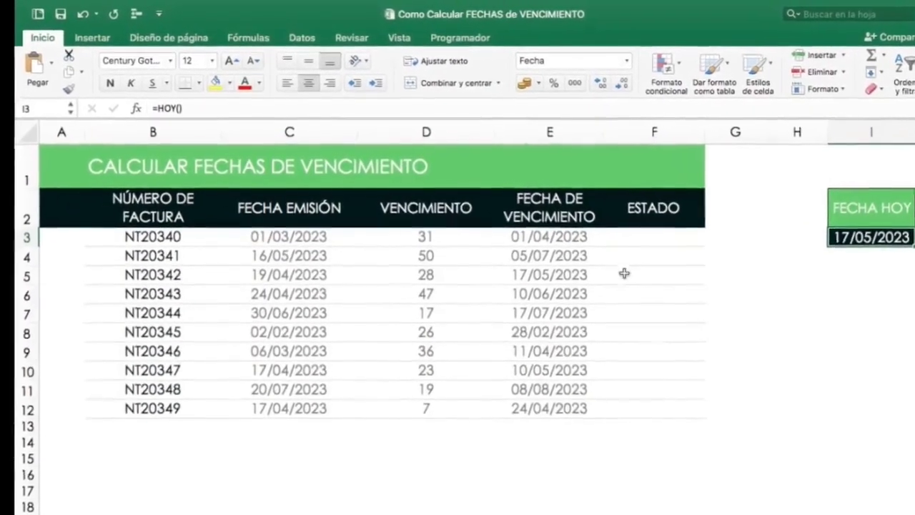
Begin an SI formula in F3 that tests E3<HOY() and returns "VENCIDA" when true
left_click(642, 229)
type("=si")
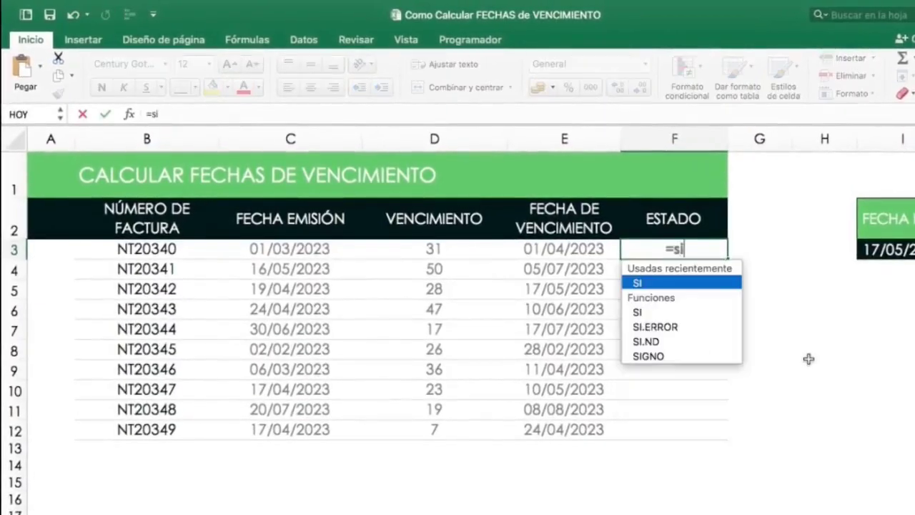
key("Tab")
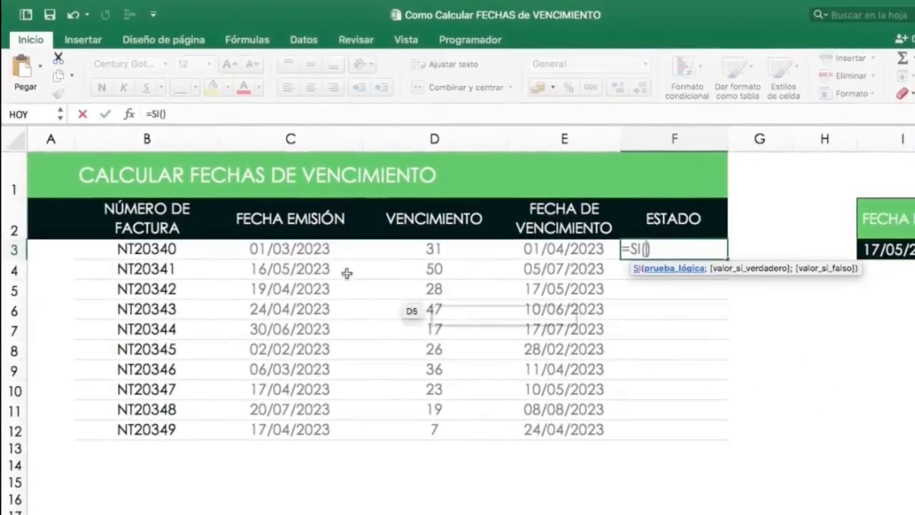
left_click(162, 114)
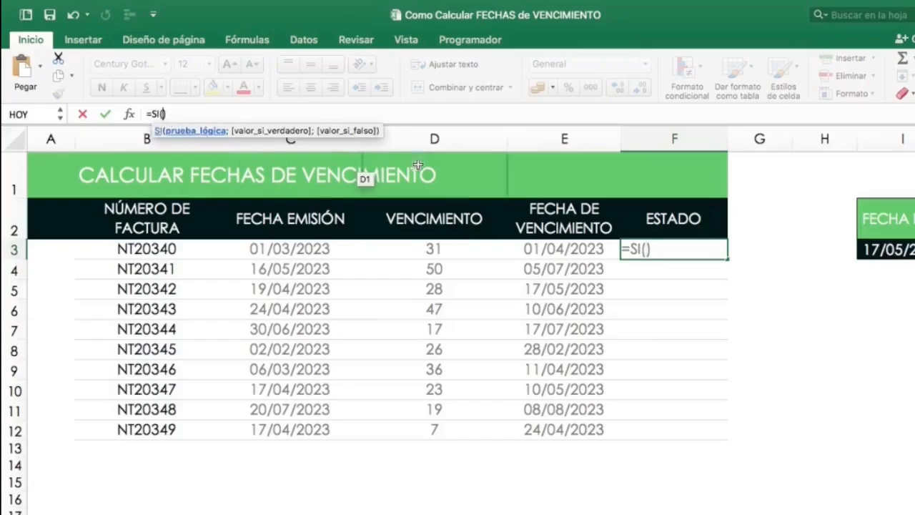
left_click(415, 215)
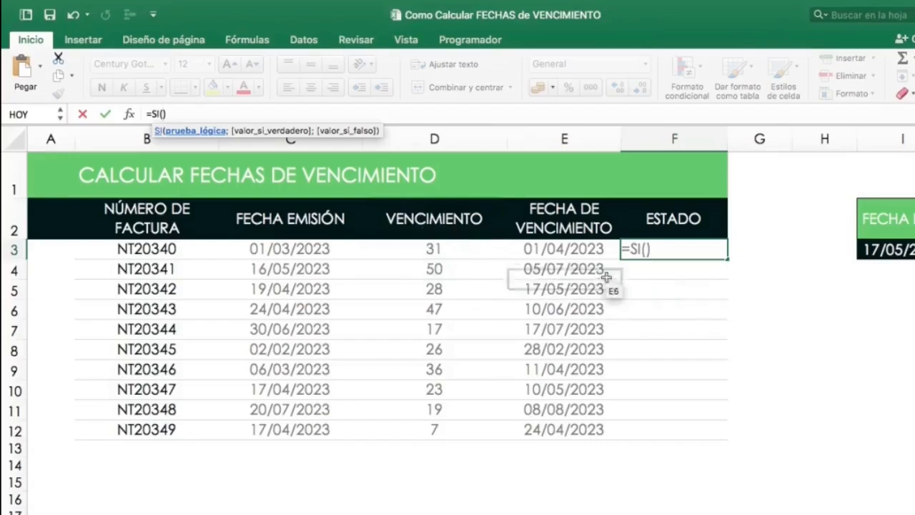
left_click(577, 251)
type("<hoy")
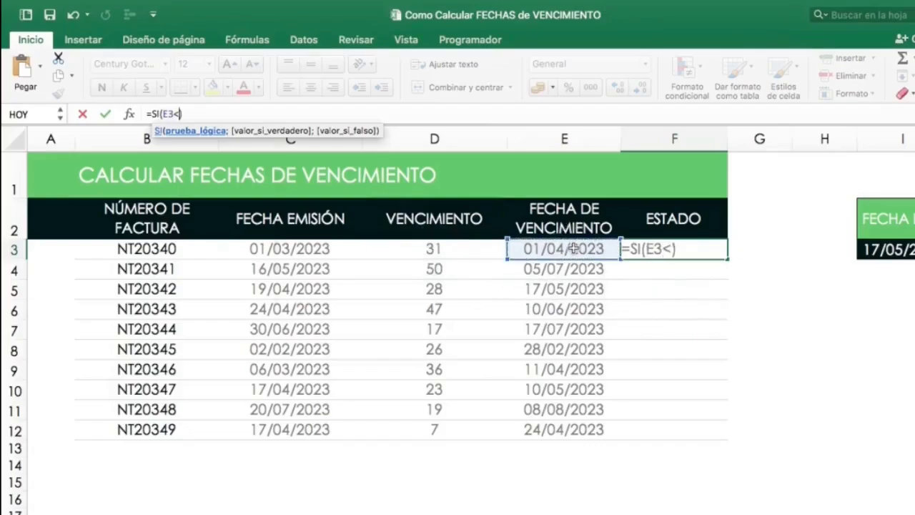
key("Tab")
type(")")
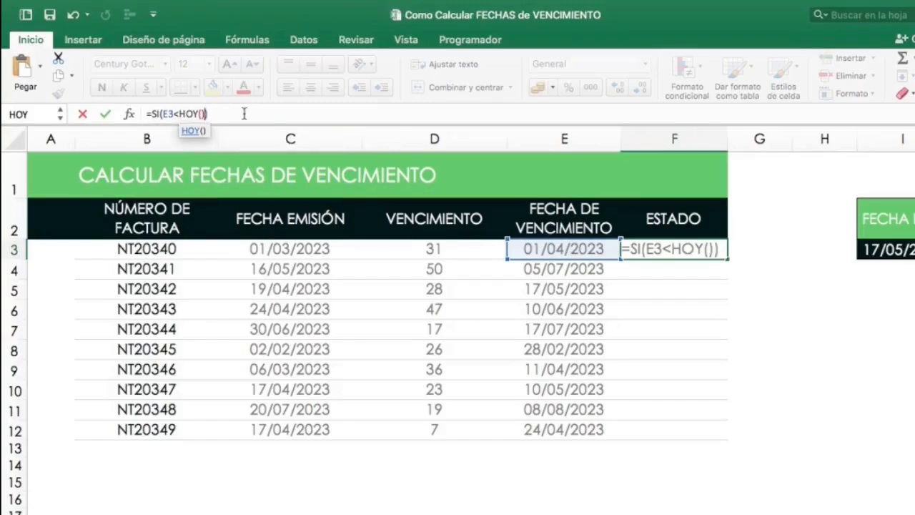
type("; ")
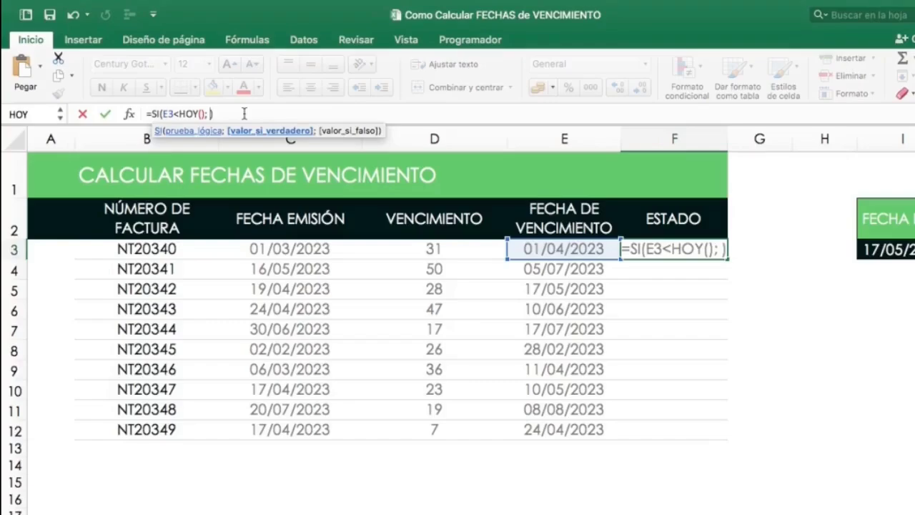
type("\"VENCIDA")
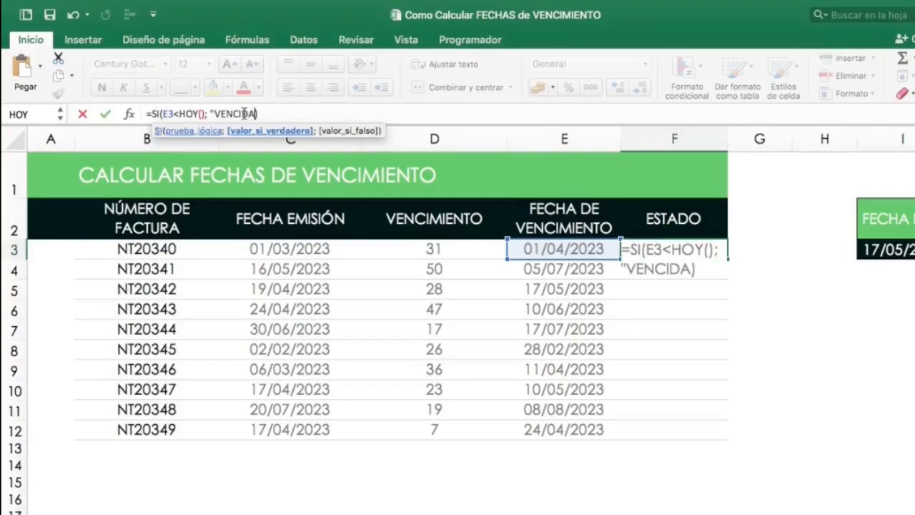
type("\";")
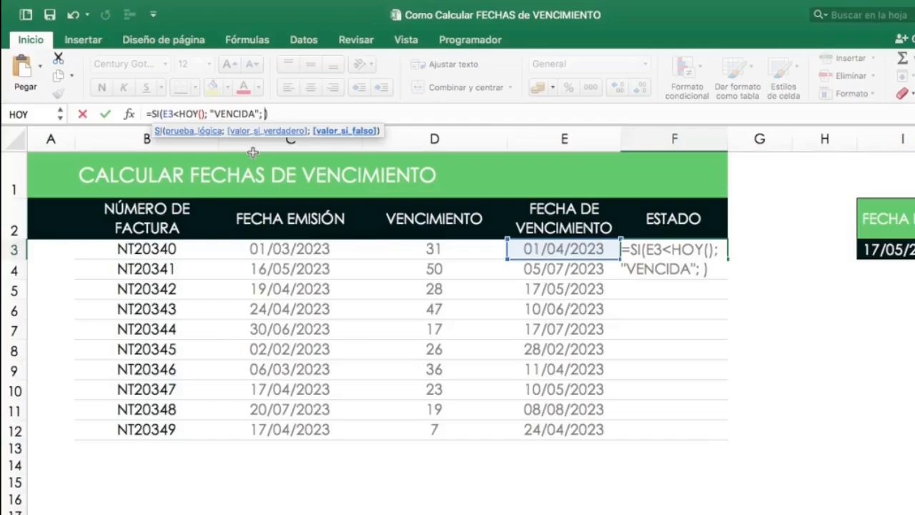
Nest a second SI in the F3 formula that tests E3=HOY() and returns "VENCE HOY" when true
type("si")
key("Tab")
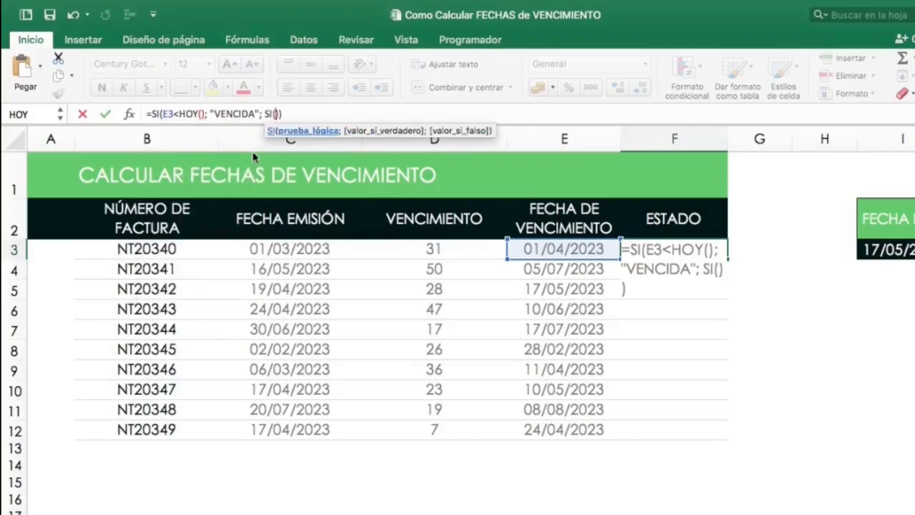
left_click(540, 248)
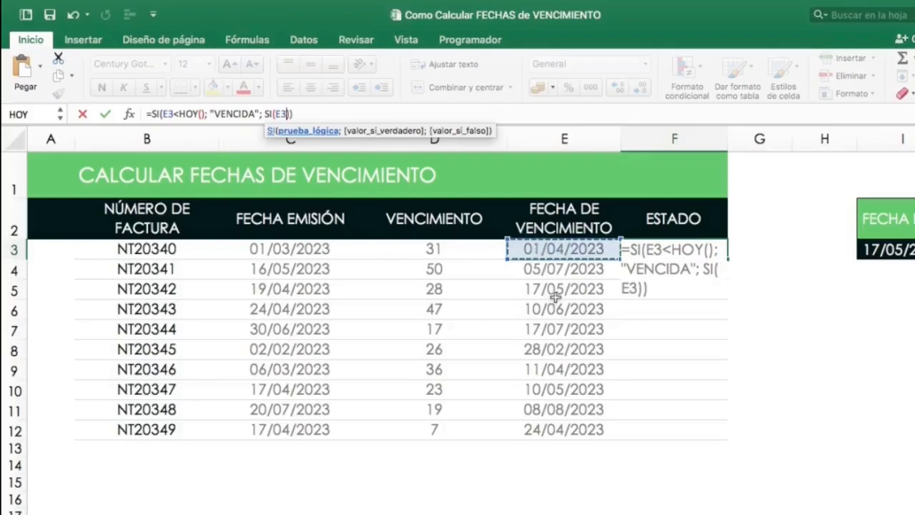
type("=hoy")
key("Tab")
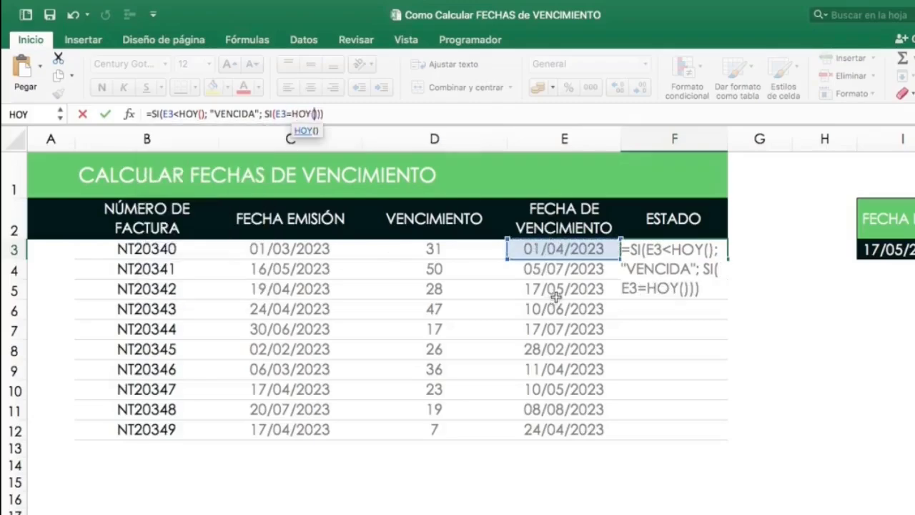
type("); ")
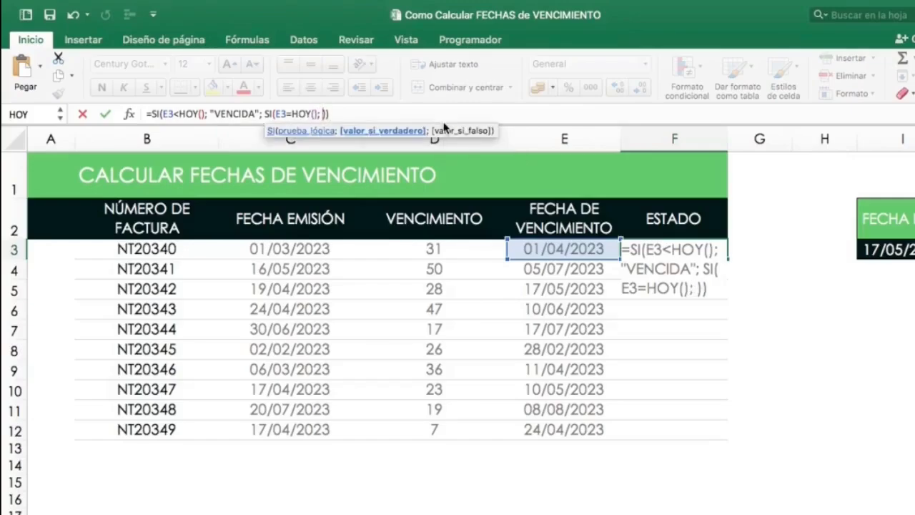
type("\"VENCE")
type("HOY\"")
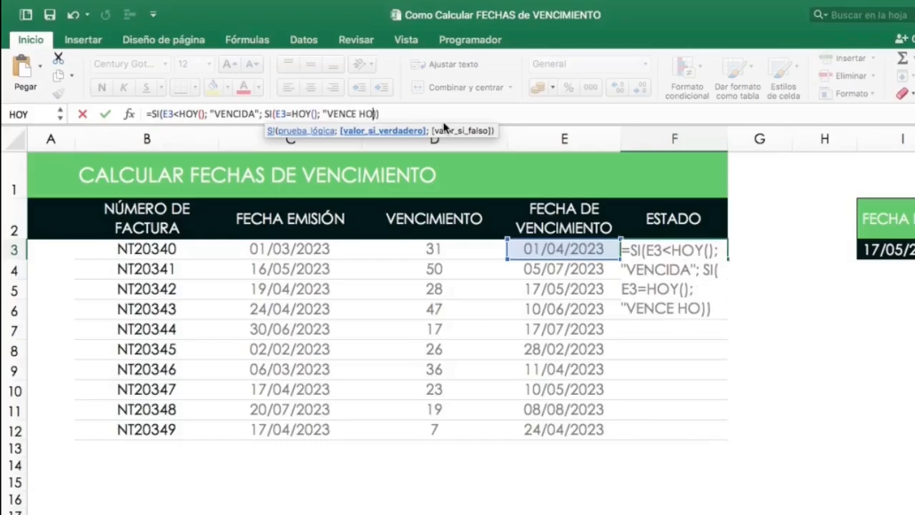
type(";")
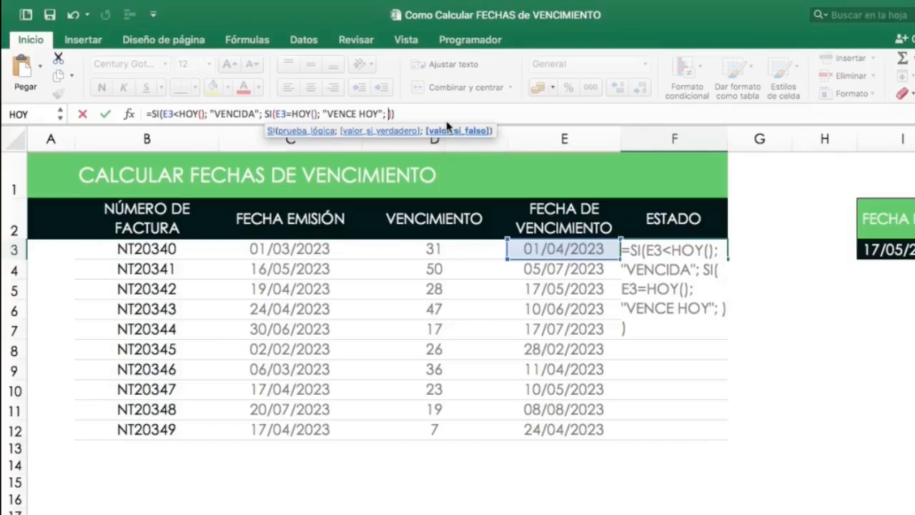
Nest a third SI in F3 that returns "" when E3>HOY(), leave its false value empty, and enter the formula
type("SI(")
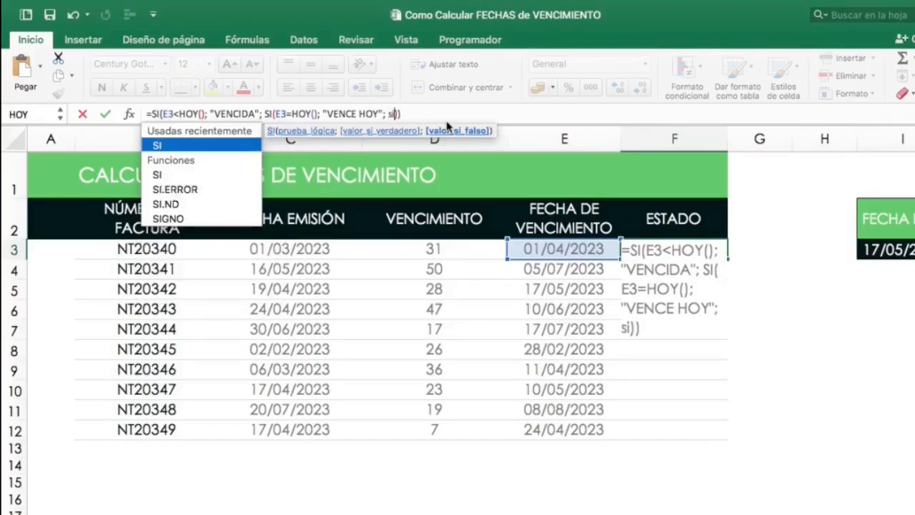
left_click(562, 250)
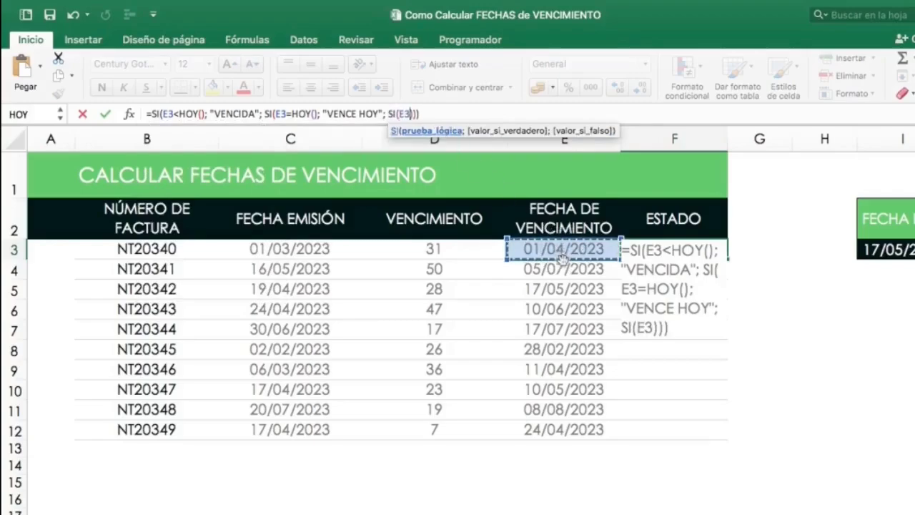
type(">")
type("hoy")
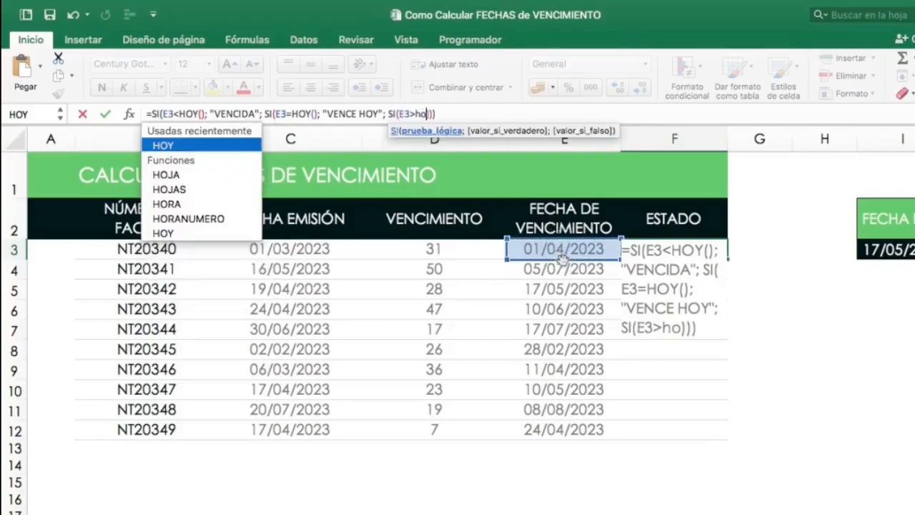
key("Tab")
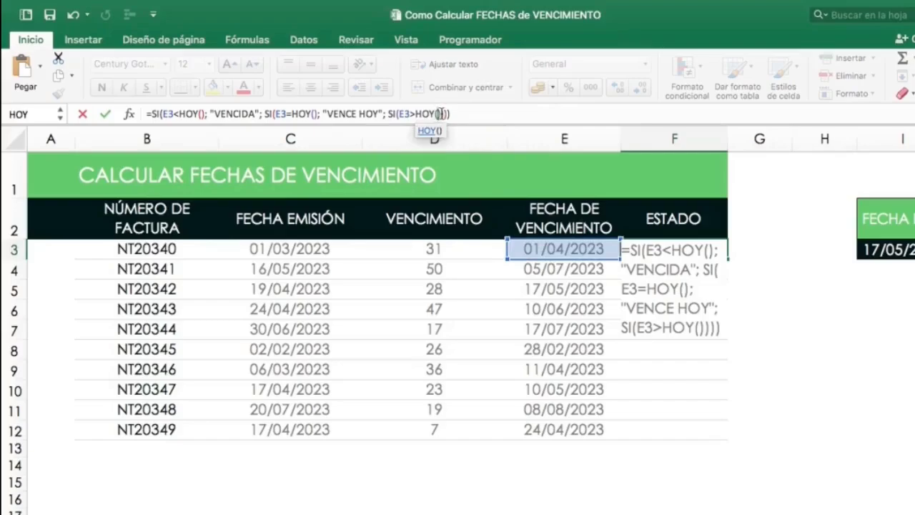
type("); ")
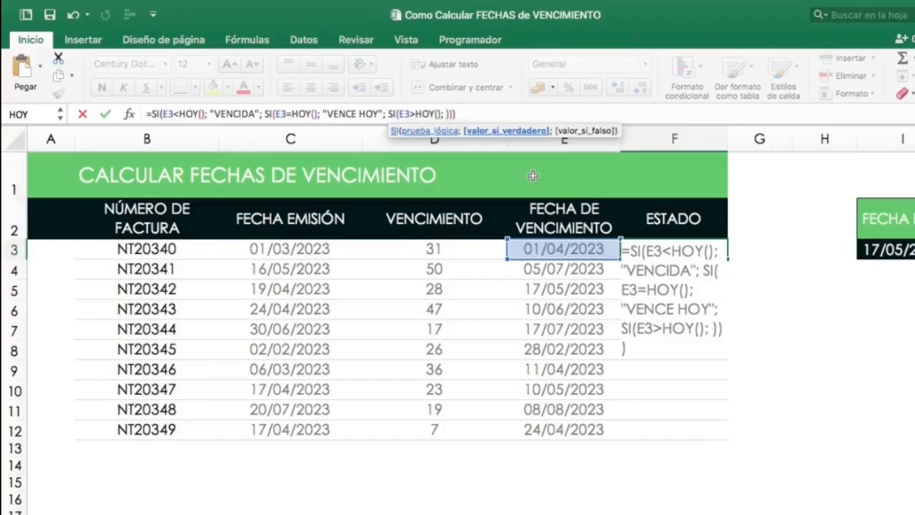
type("\"\";")
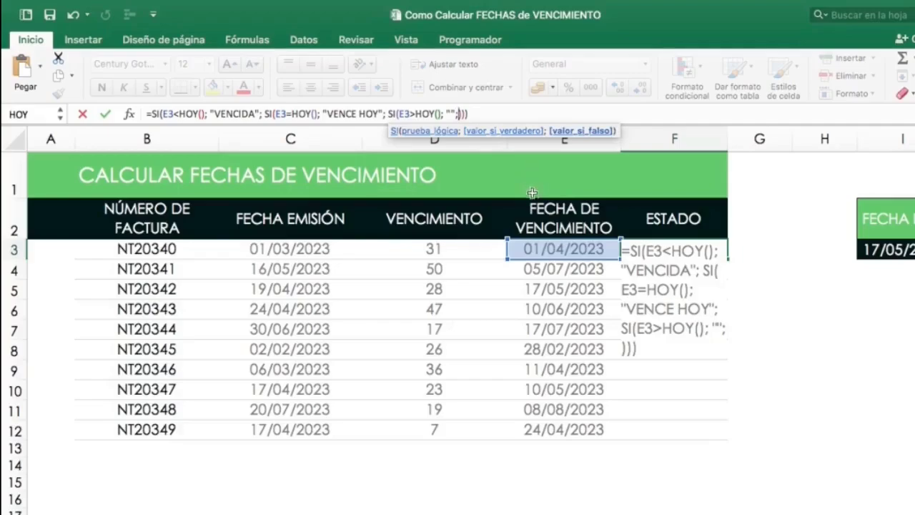
left_click(106, 113)
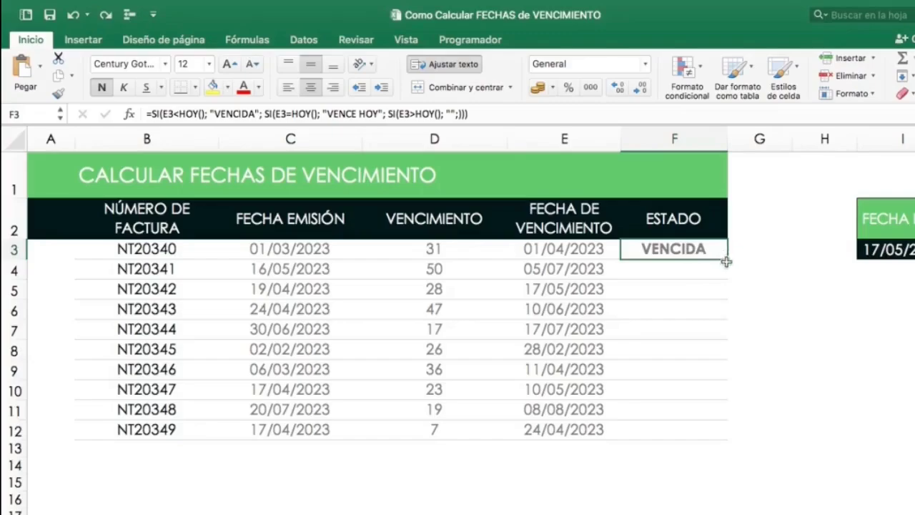
Fill the ESTADO formula from F3 down through F12 without copying the formatting
left_click_drag(724, 258, 708, 437)
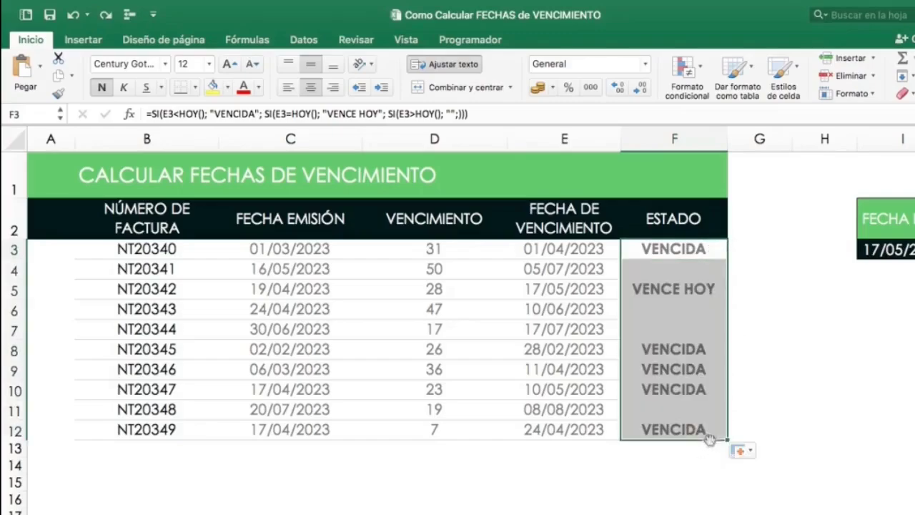
left_click(742, 450)
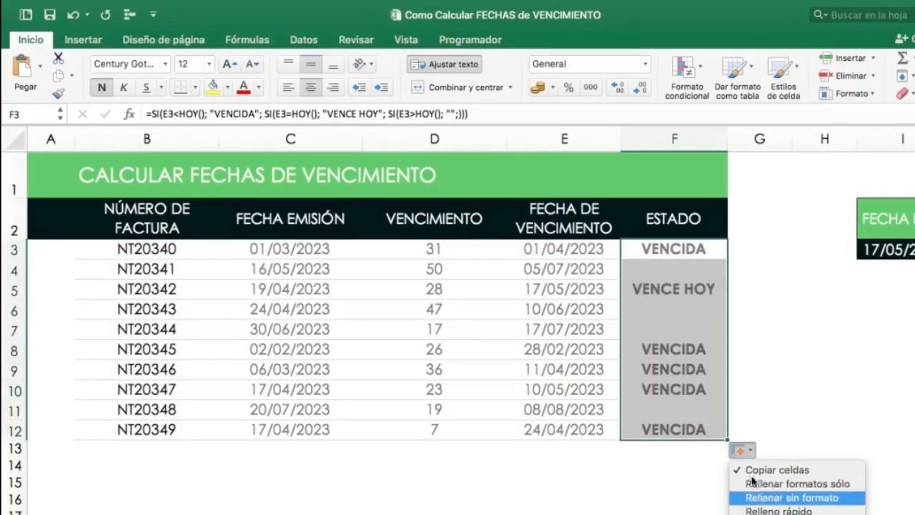
left_click(764, 498)
left_click(754, 369)
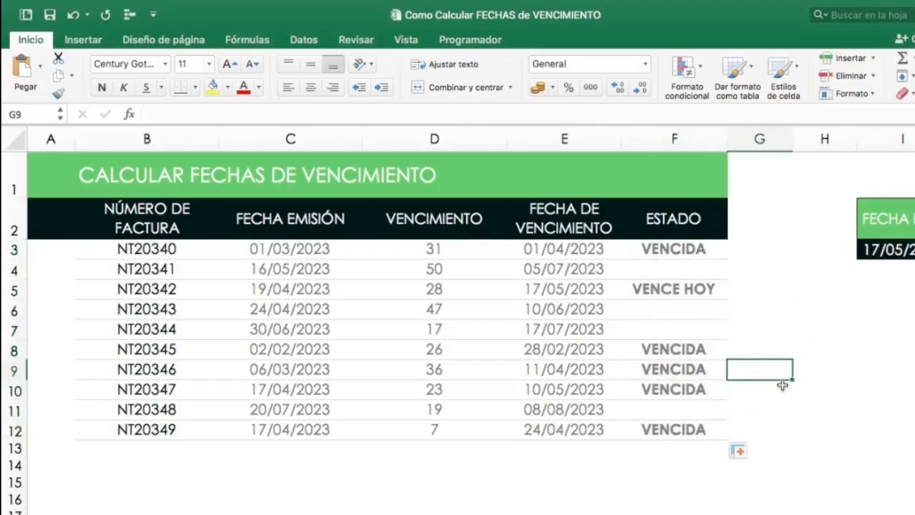
left_click(697, 290)
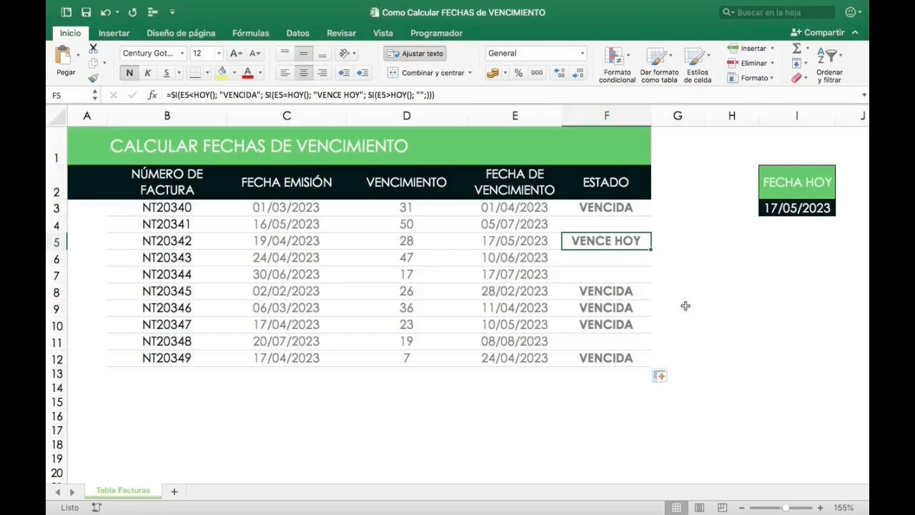
Start a new Clásico conditional formatting rule for B3:F12 that uses a formula to determine which cells to format
left_click_drag(175, 207, 634, 363)
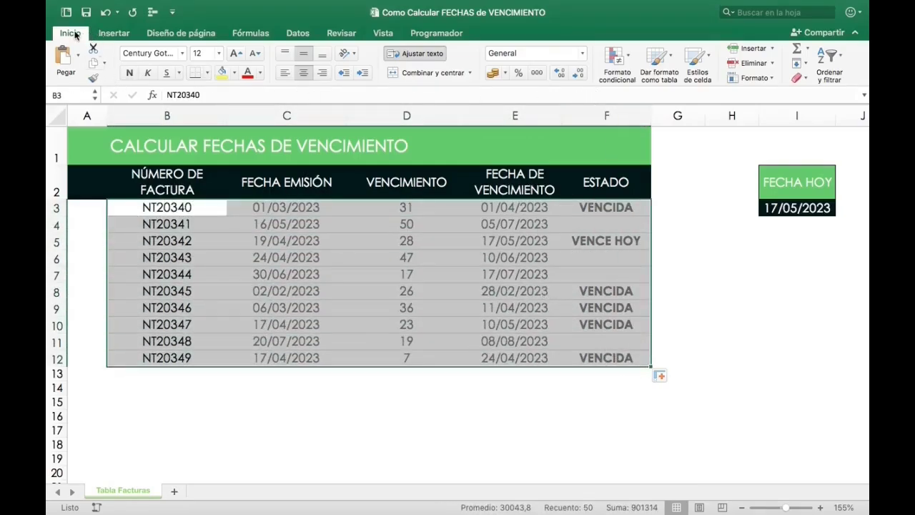
left_click(618, 58)
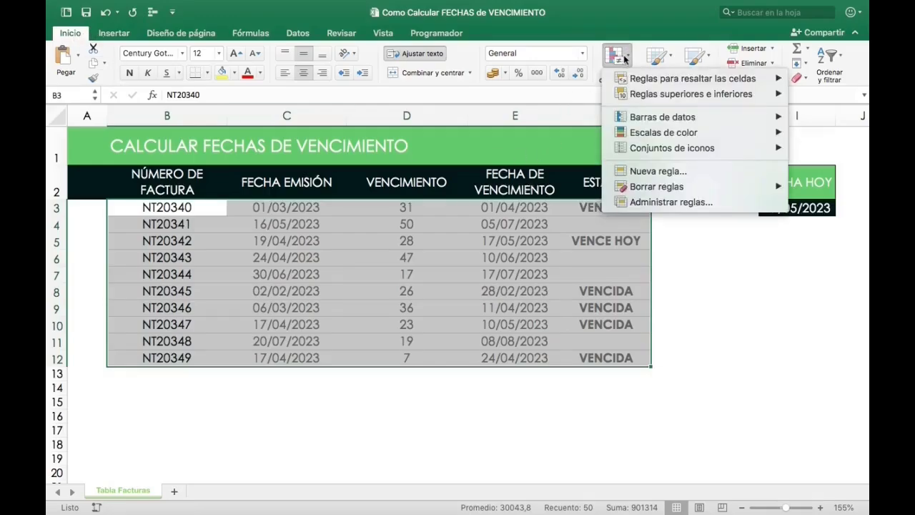
left_click(633, 170)
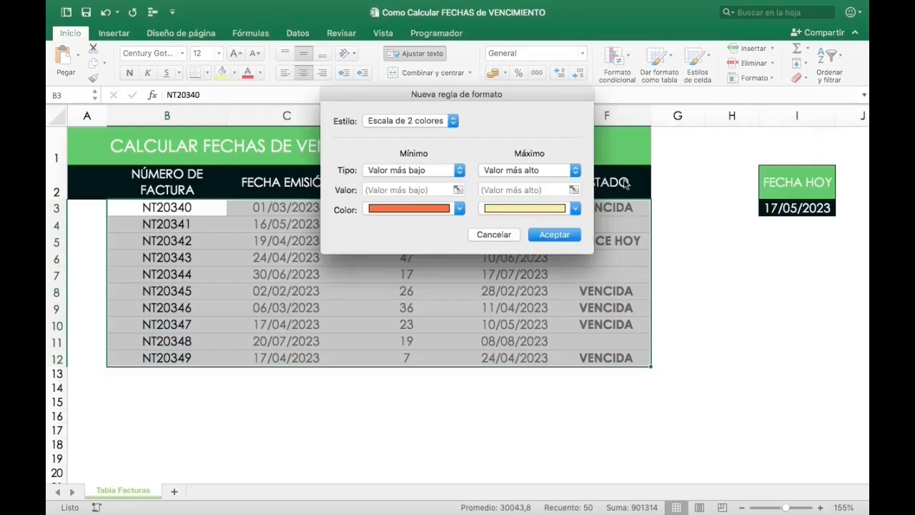
left_click(455, 121)
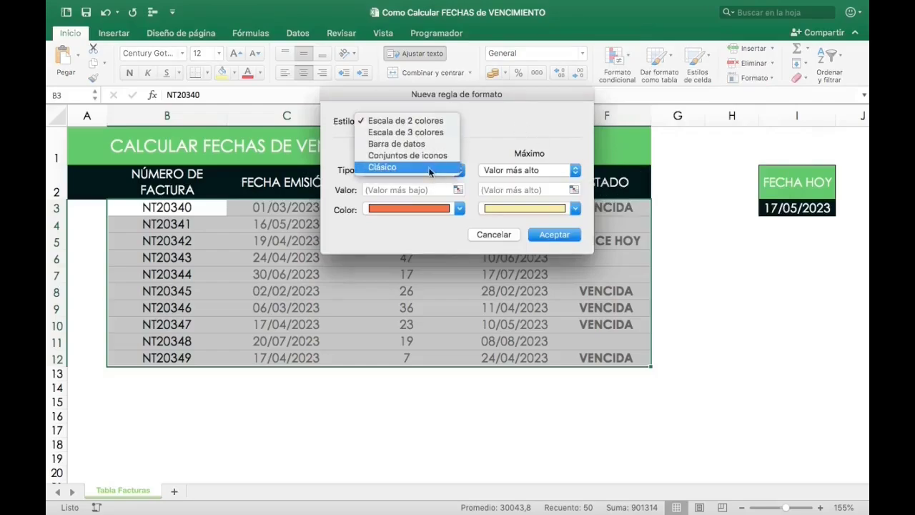
left_click(422, 167)
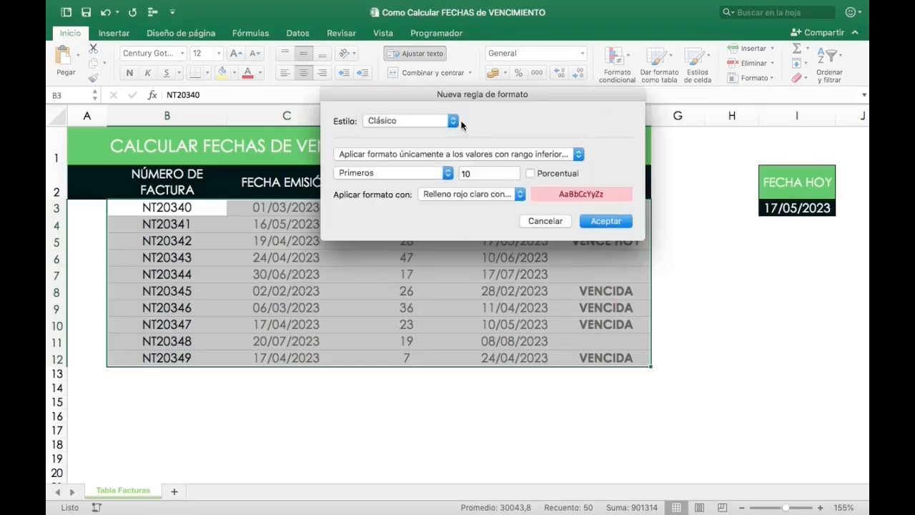
left_click(442, 154)
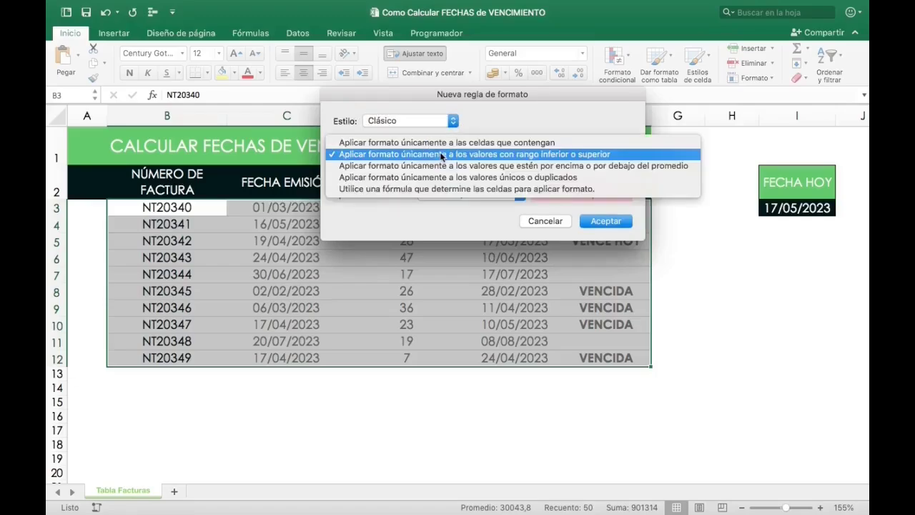
left_click(419, 189)
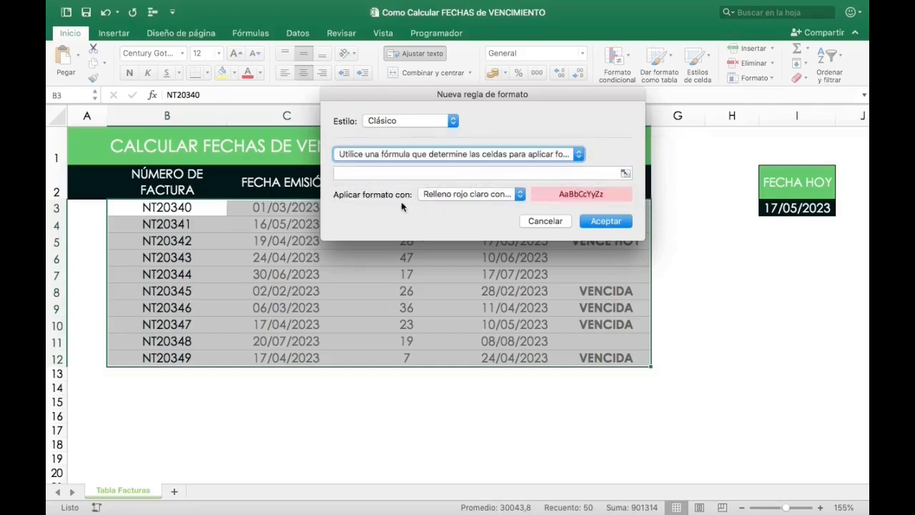
Enter =$F3="VENCIDA" as the rule's formula, with only column F kept absolute
left_click(397, 173)
type("=")
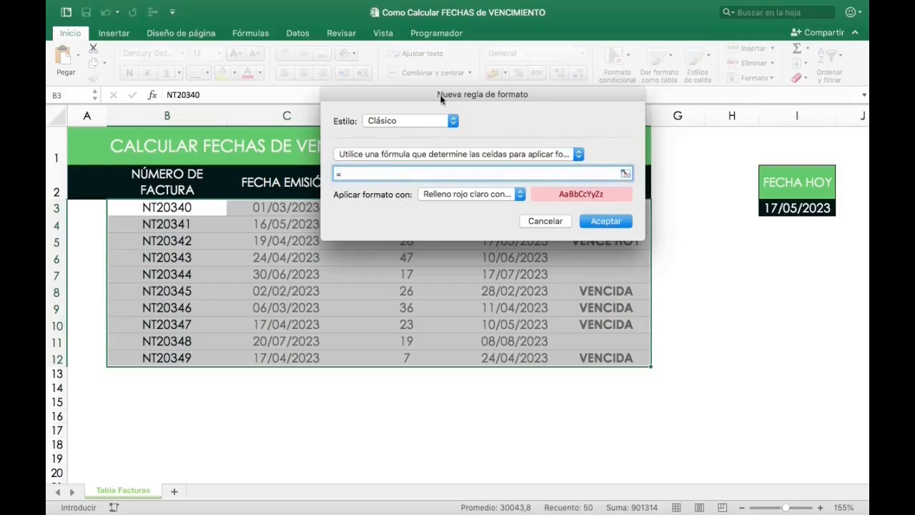
left_click_drag(441, 100, 462, 248)
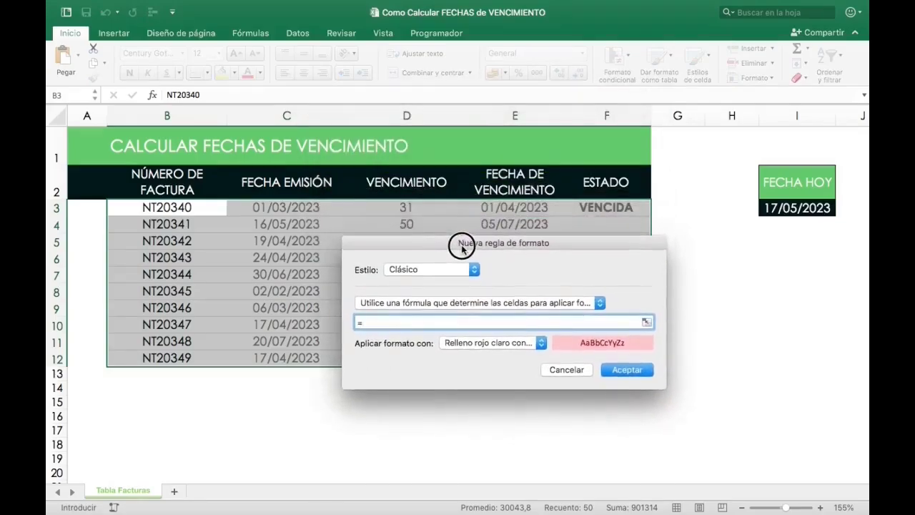
left_click(611, 207)
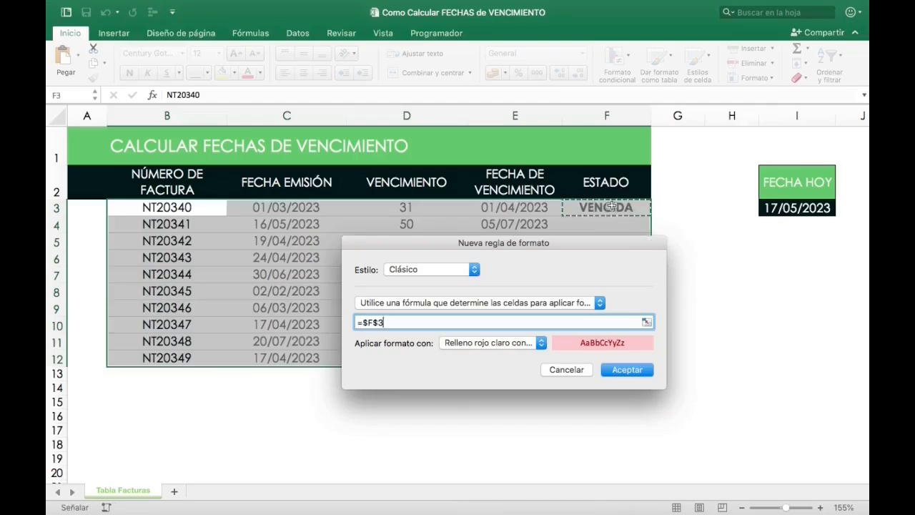
left_click(377, 323)
key("BackSpace")
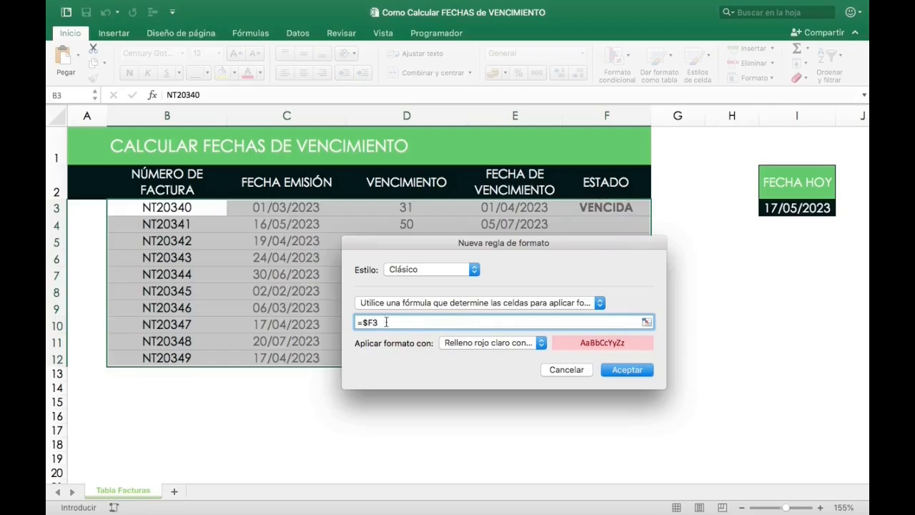
left_click(398, 323)
type("=\"VENCIDA")
Give the VENCIDA rule a custom format with a white font and a standard red fill
left_click(505, 344)
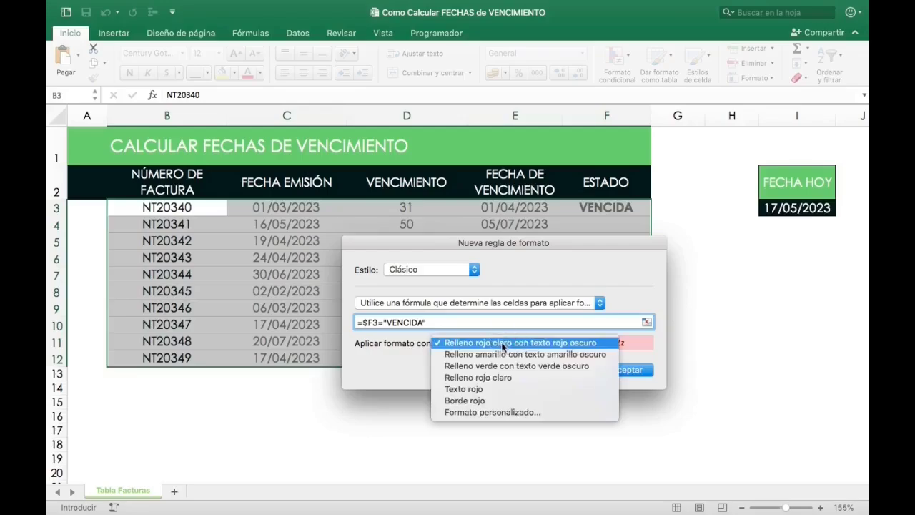
left_click(493, 412)
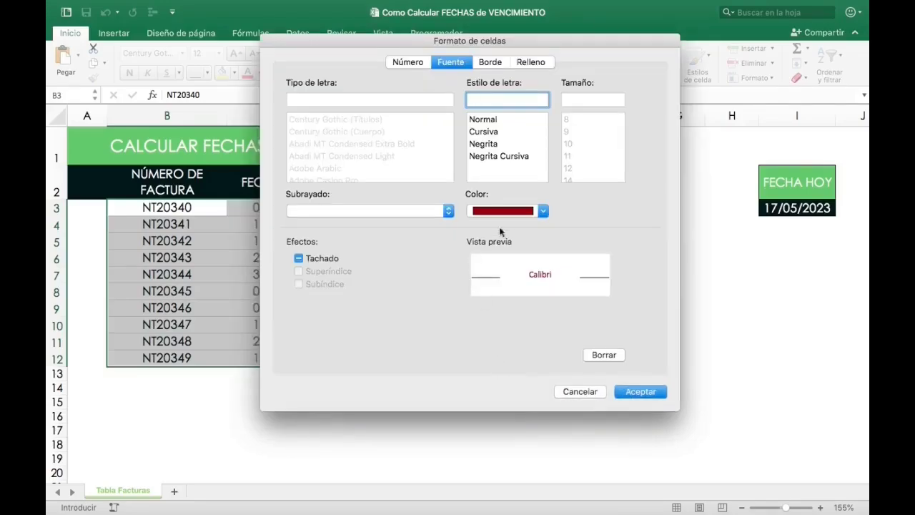
left_click(543, 211)
left_click(478, 268)
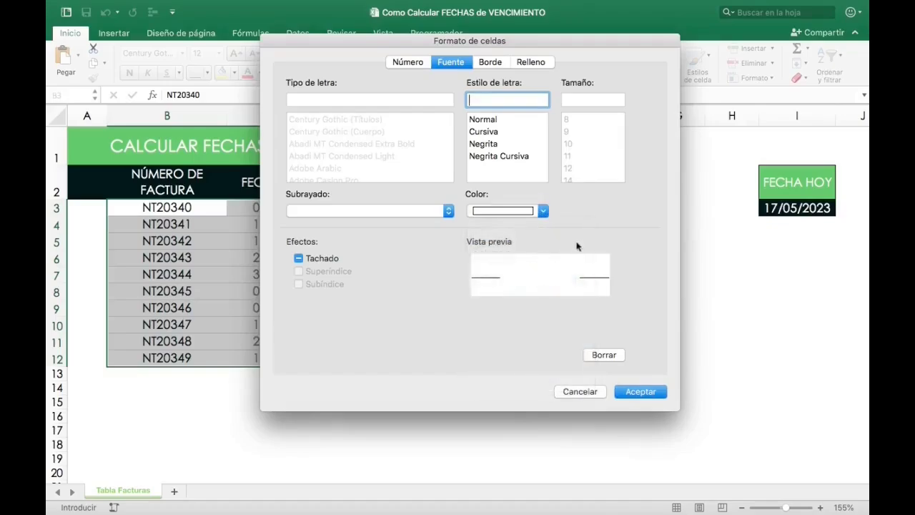
left_click(531, 62)
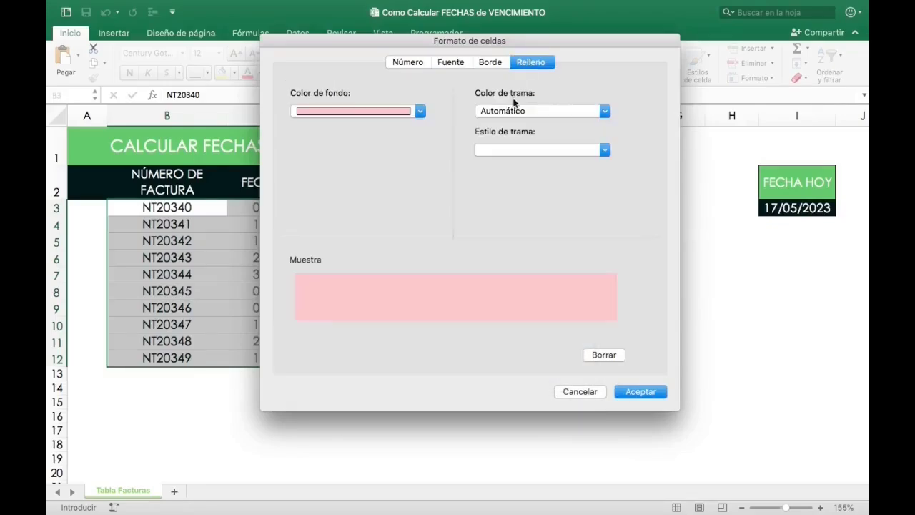
left_click(420, 111)
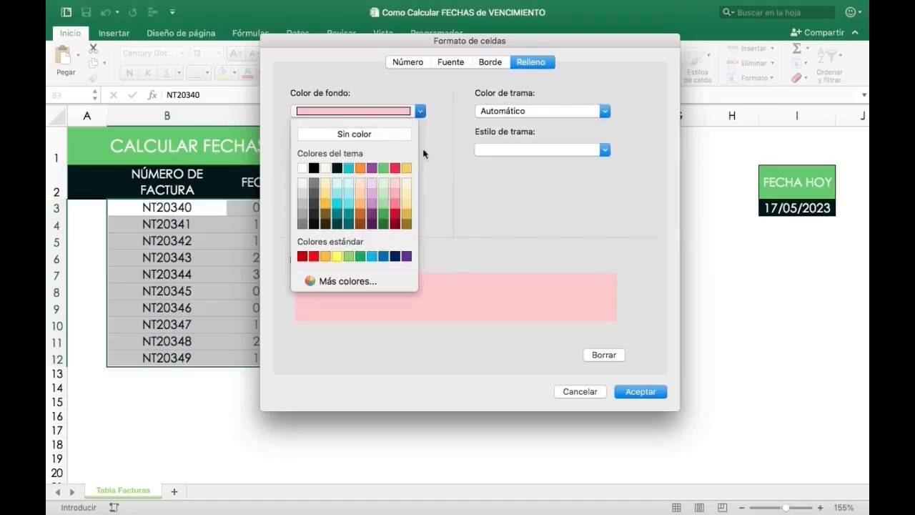
left_click(313, 257)
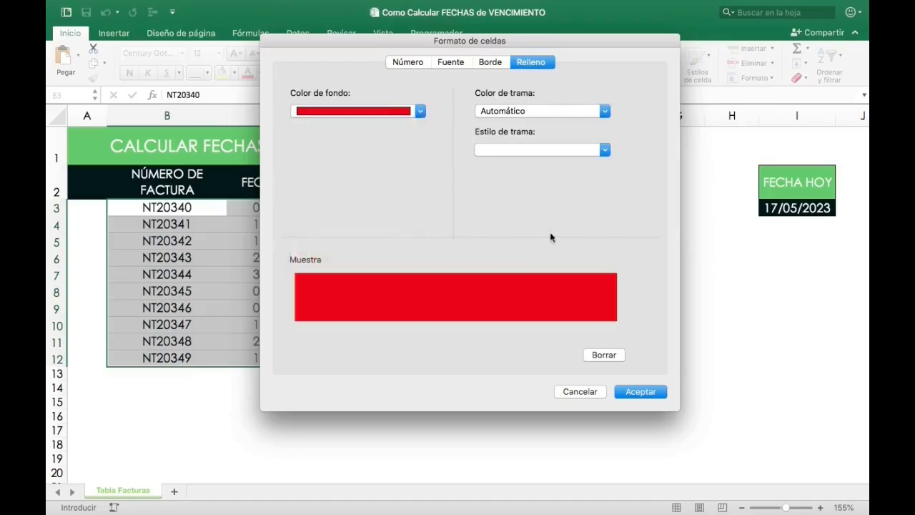
left_click(640, 391)
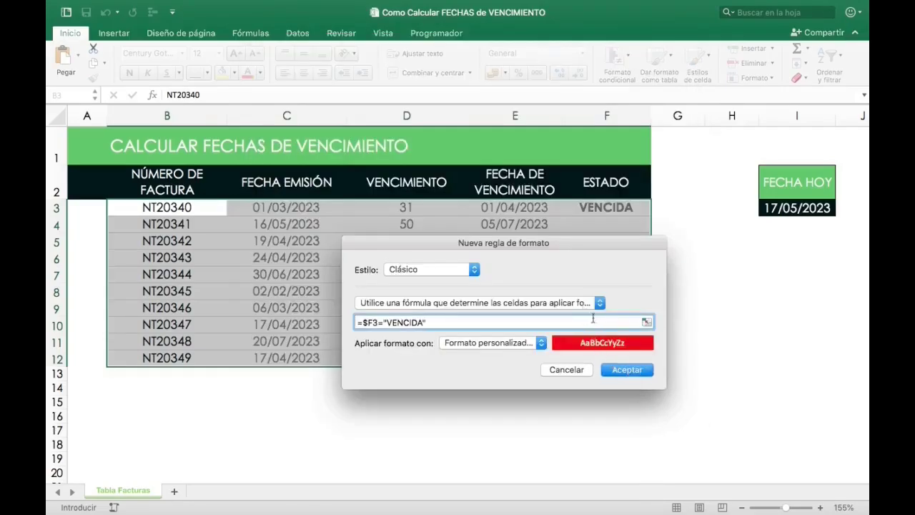
Apply the VENCIDA formatting rule to B3:F12 and check the formatting across row 3 and the VENCE HOY cell F5
left_click(620, 378)
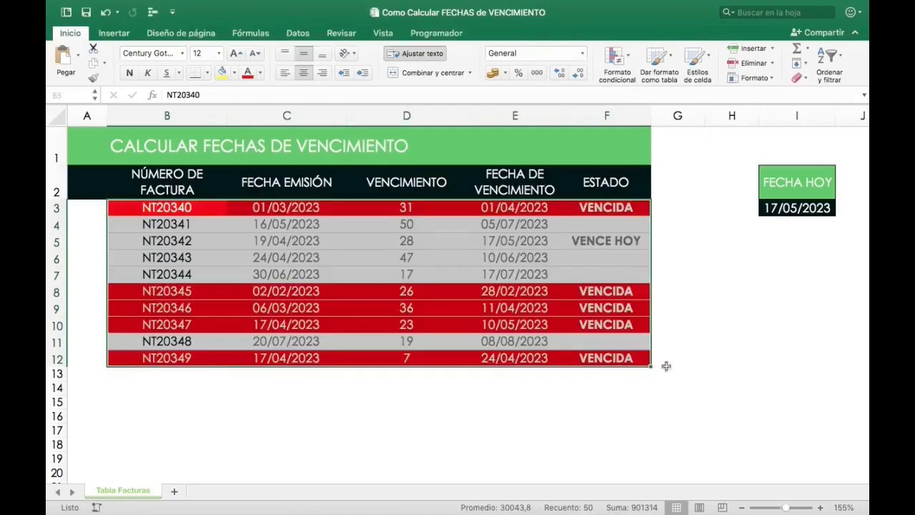
left_click(690, 323)
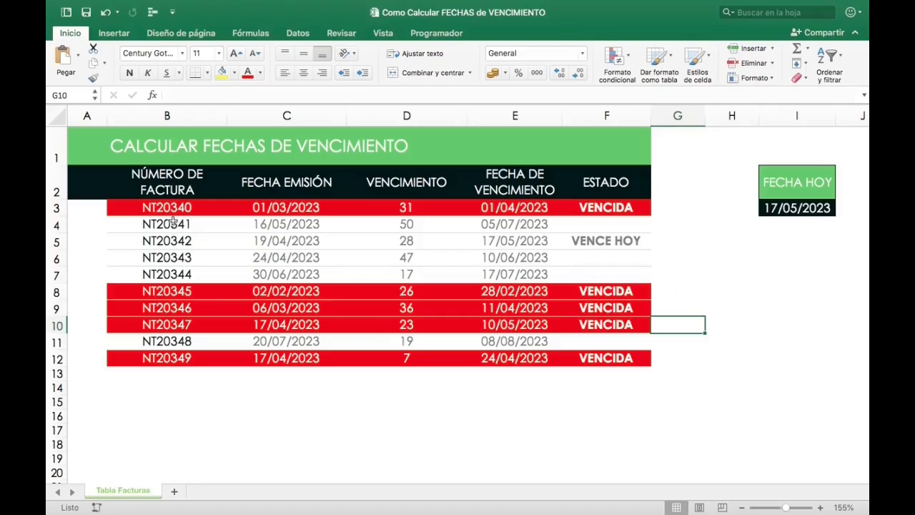
left_click_drag(205, 208, 567, 213)
left_click(698, 355)
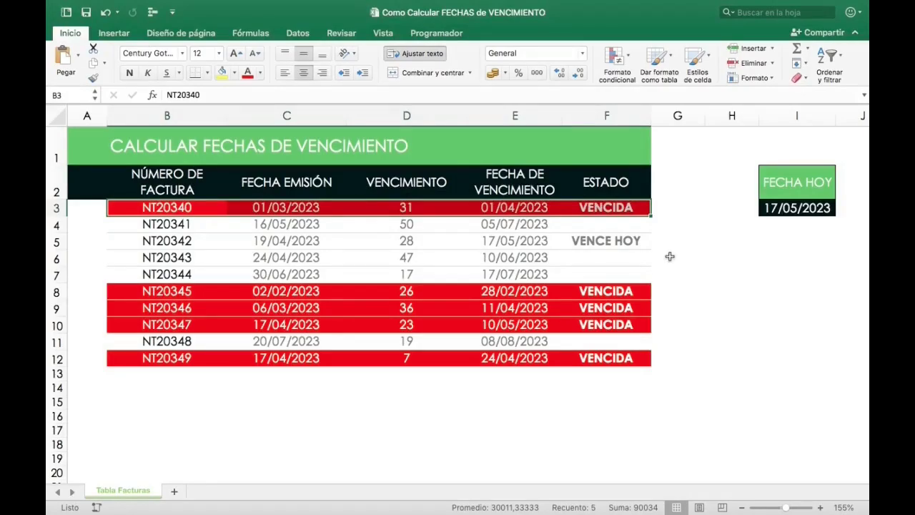
left_click(608, 240)
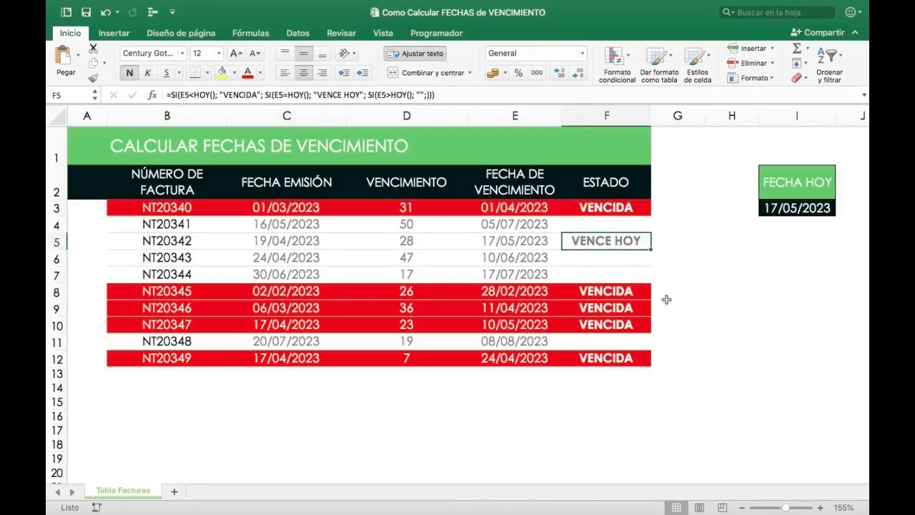
Start a second Clásico conditional formatting rule for B3:F12, again using a formula to determine the cells to format
left_click_drag(178, 207, 608, 358)
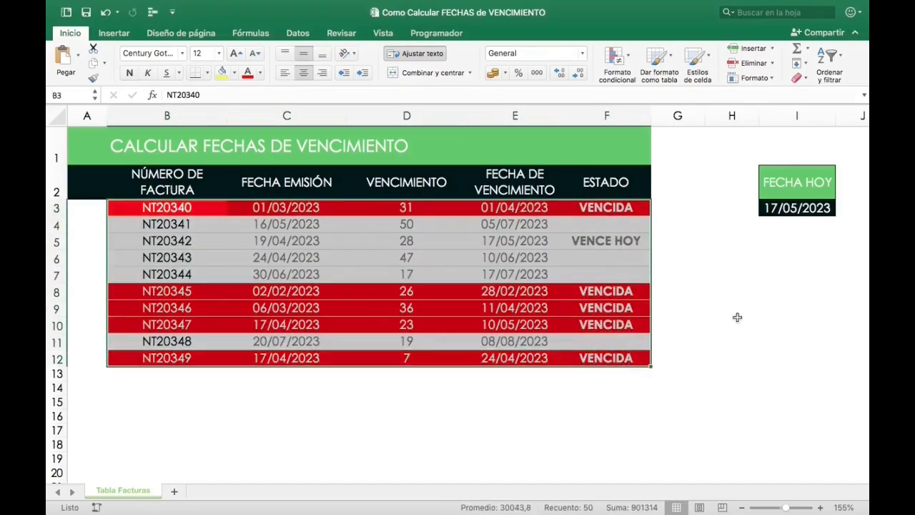
left_click(616, 59)
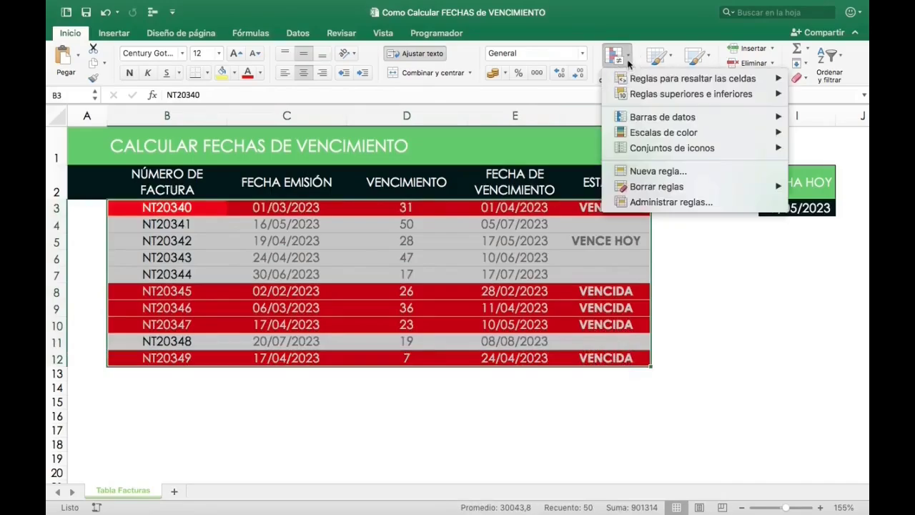
left_click(636, 171)
left_click(416, 122)
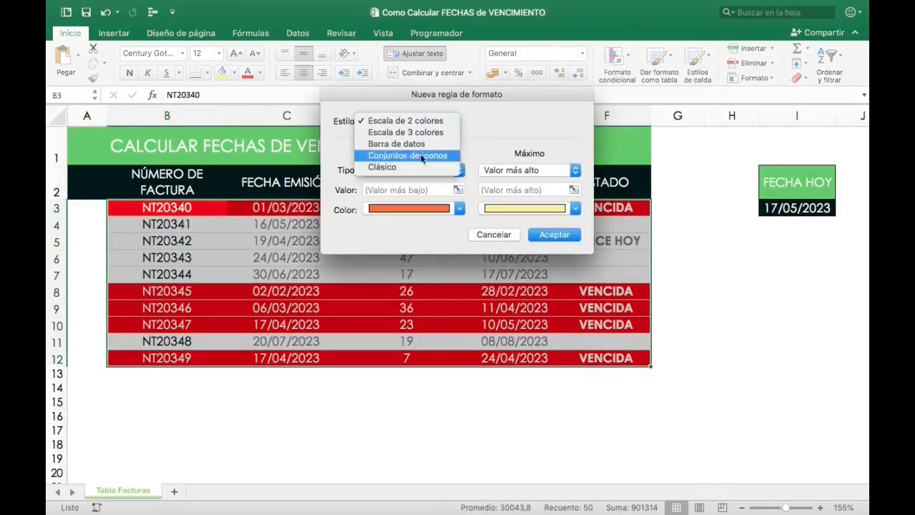
left_click(425, 166)
left_click(451, 155)
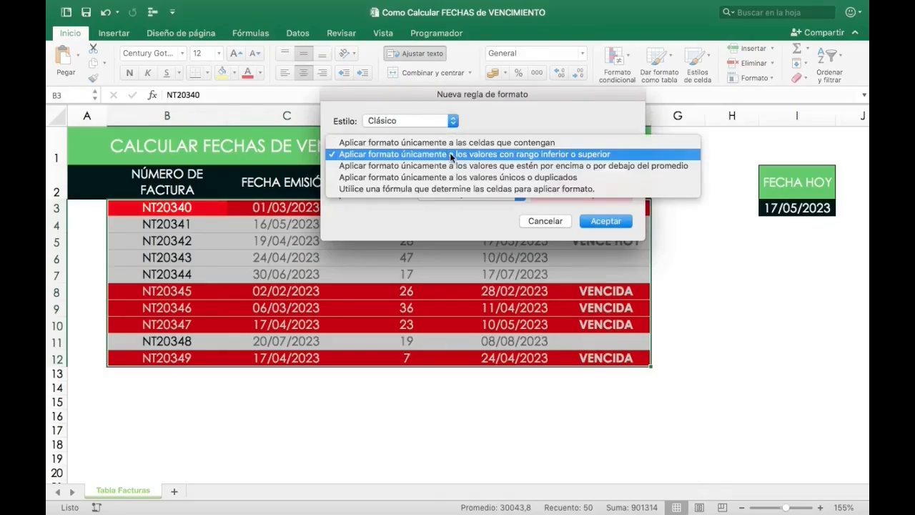
left_click(449, 188)
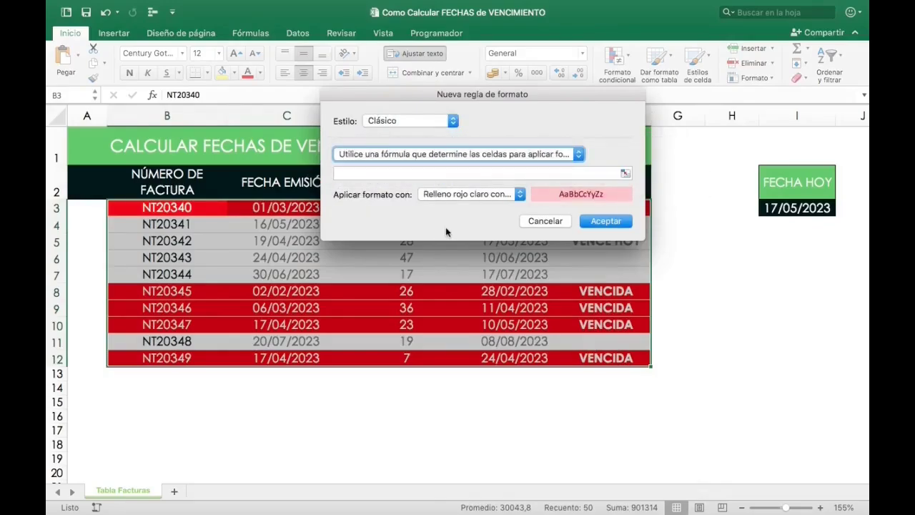
Enter =$F3="VENCE HOY" as the second rule's formula, keeping only column F absolute
left_click(393, 172)
type("=")
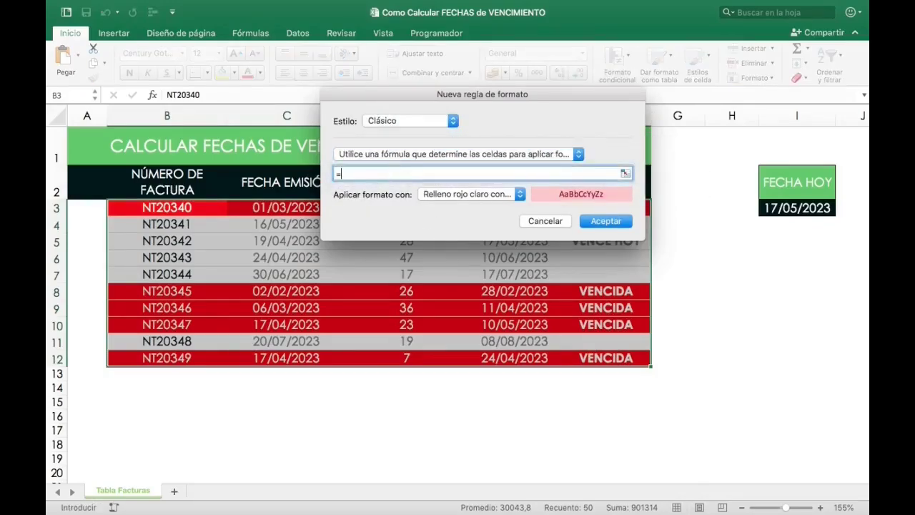
left_click_drag(415, 97, 430, 245)
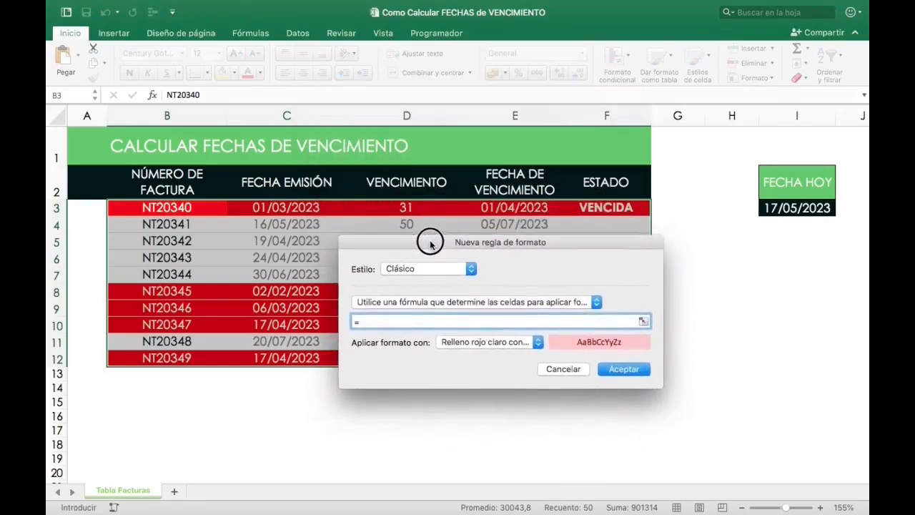
left_click(606, 208)
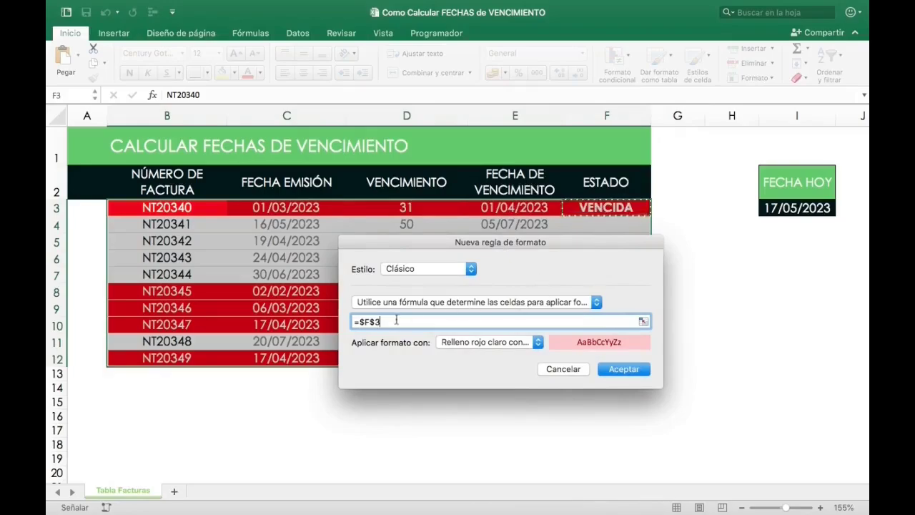
left_click(375, 322)
key("BackSpace")
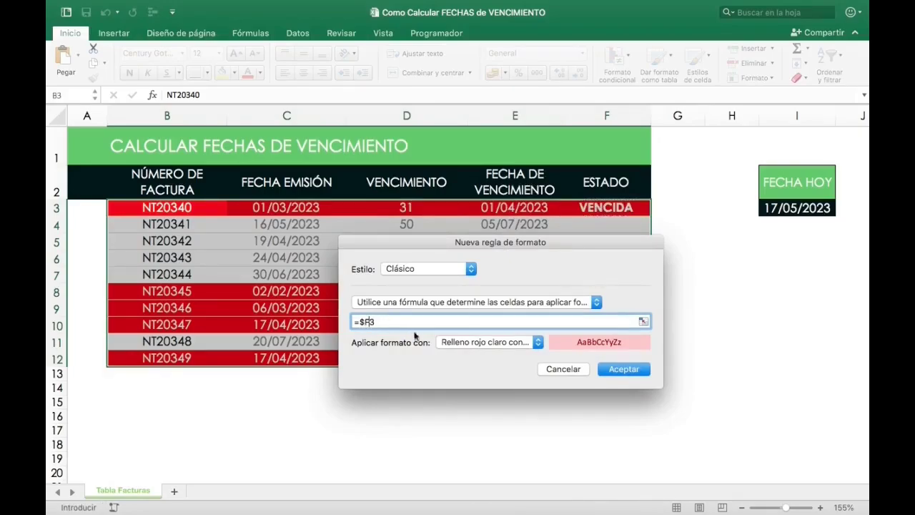
type("=")
type("VENCE HOY\"")
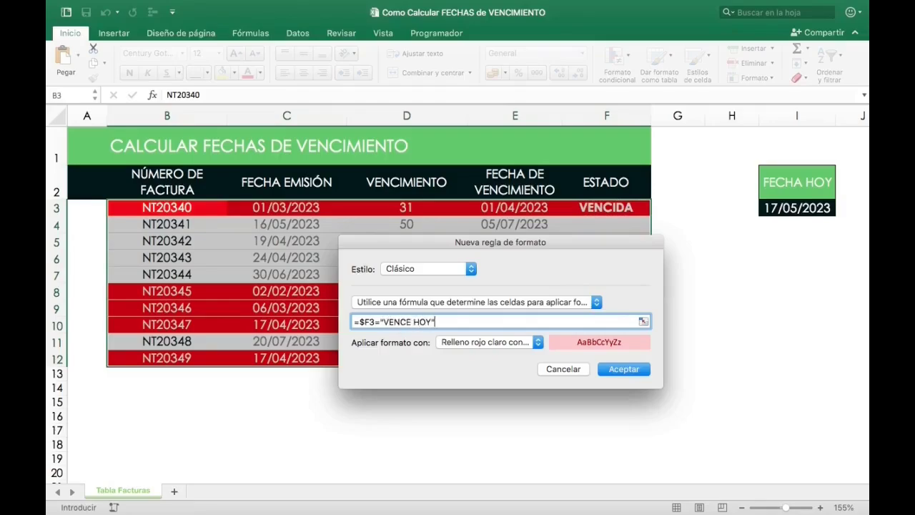
Give the VENCE HOY rule a custom format with a golden yellow fill and a white font
left_click(495, 343)
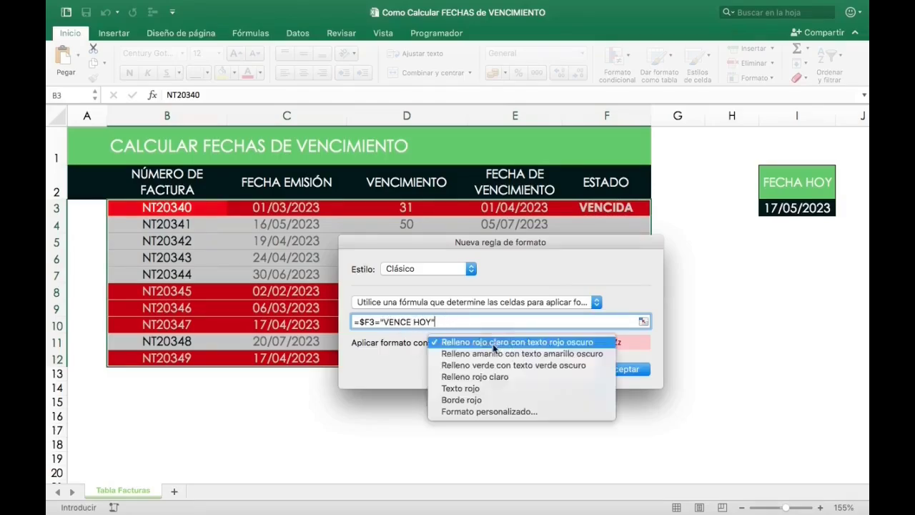
left_click(486, 411)
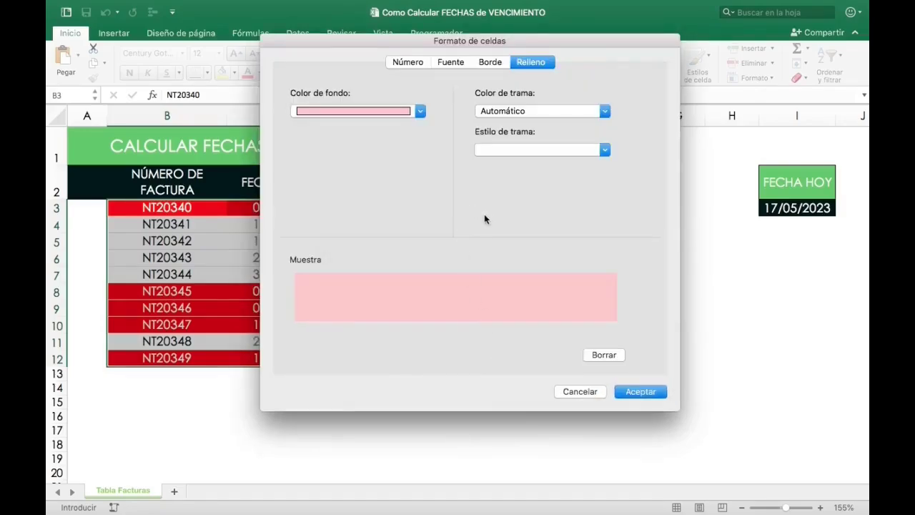
left_click(420, 112)
left_click(408, 167)
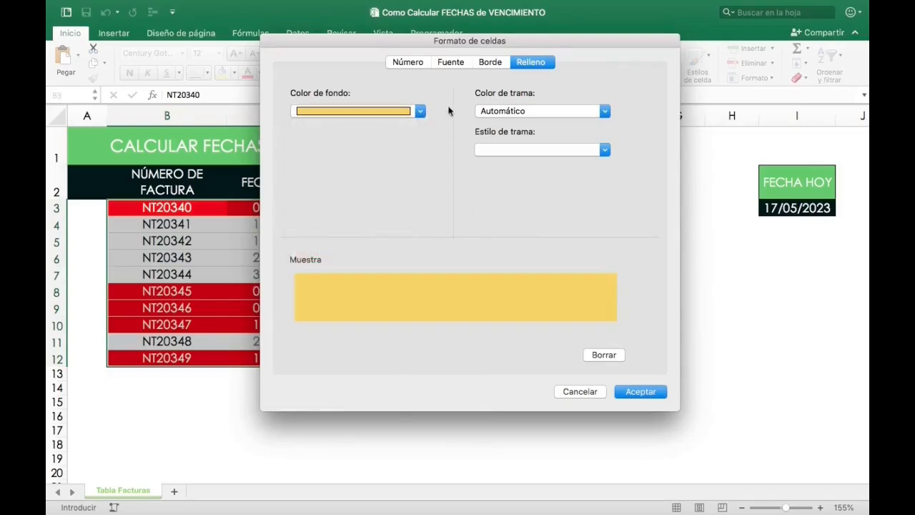
left_click(451, 63)
left_click(543, 211)
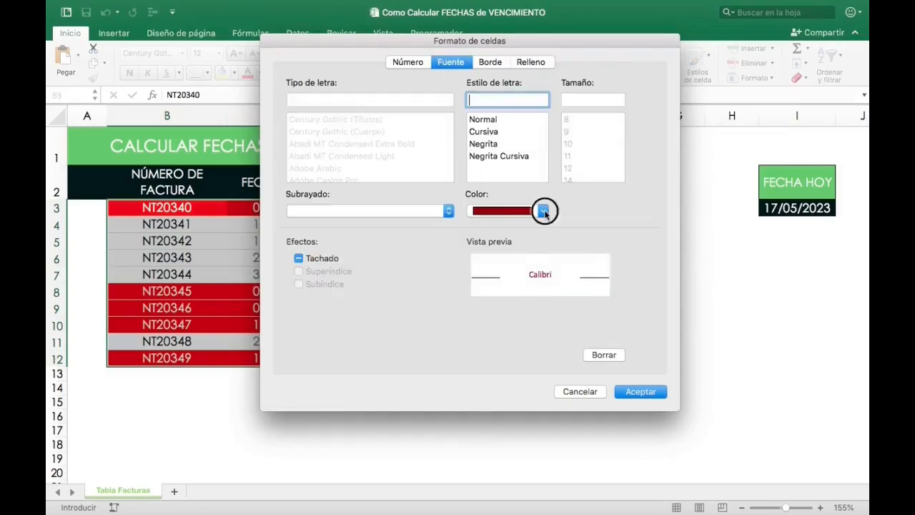
left_click(480, 268)
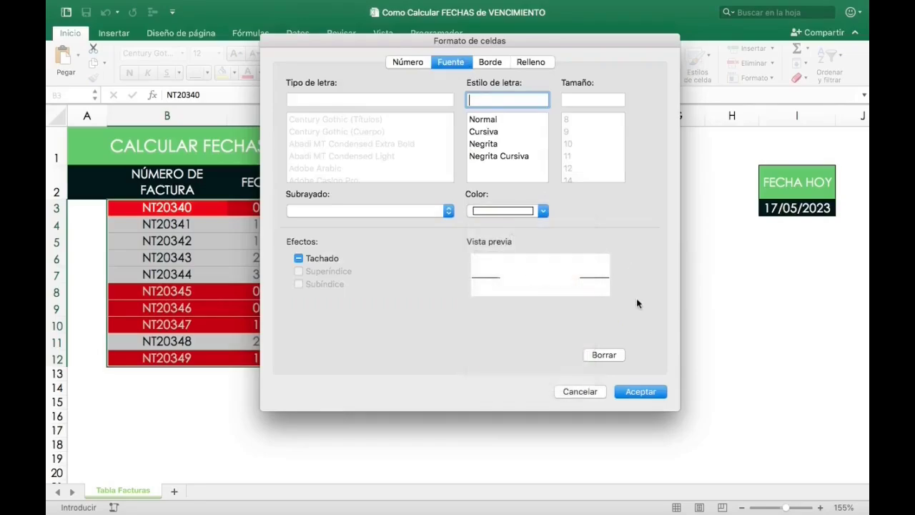
left_click(641, 392)
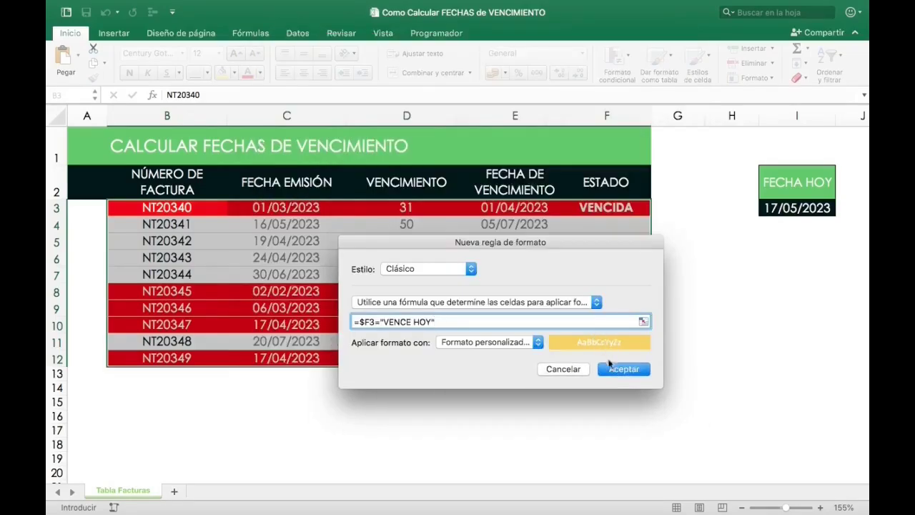
Apply the VENCE HOY formatting rule to the table and check the formatting across row 5
left_click(624, 369)
left_click(689, 312)
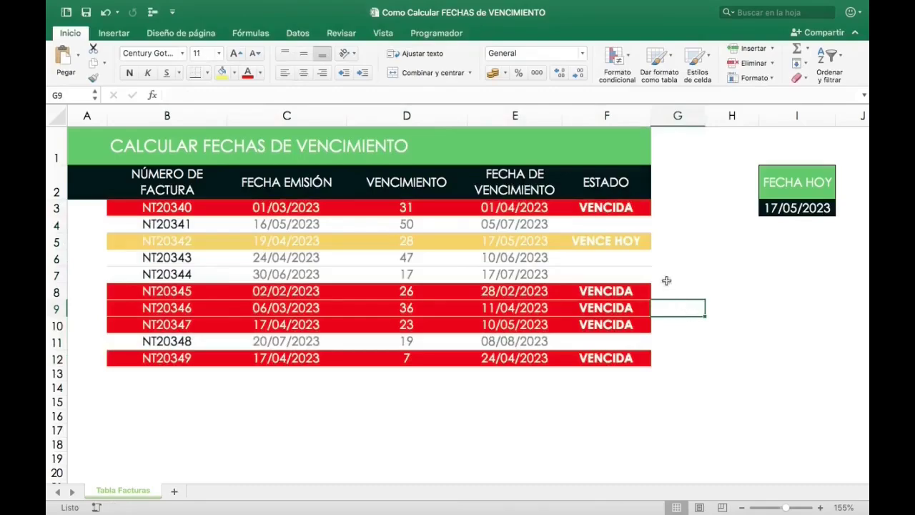
left_click(627, 239)
left_click_drag(627, 240, 198, 241)
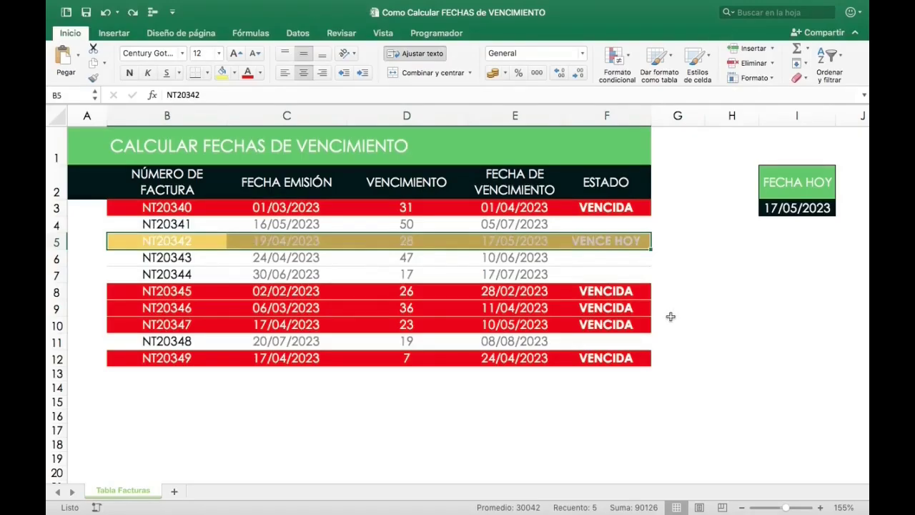
Set the VENCIMIENTO days of invoice NT20347 in D10 to 30 and check its status in F10
left_click(414, 328)
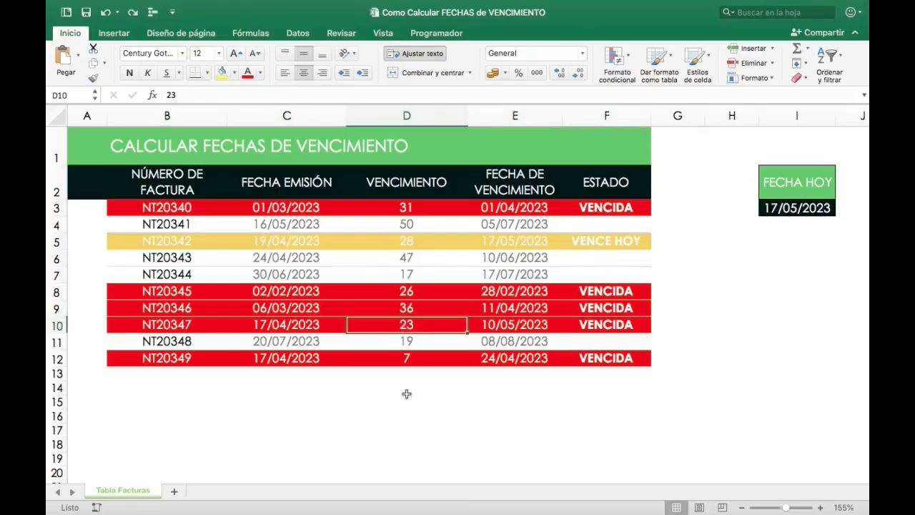
type("30")
key("Return")
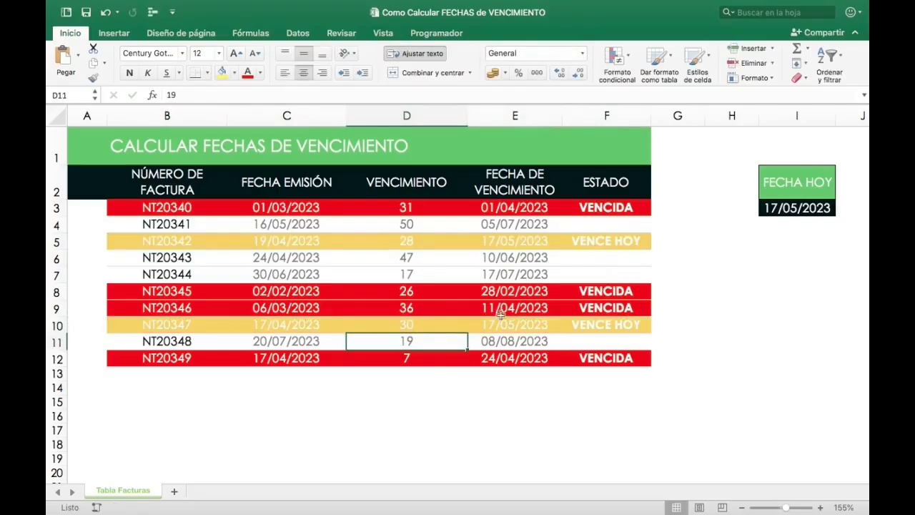
key("Up")
key("Right")
key("Right")
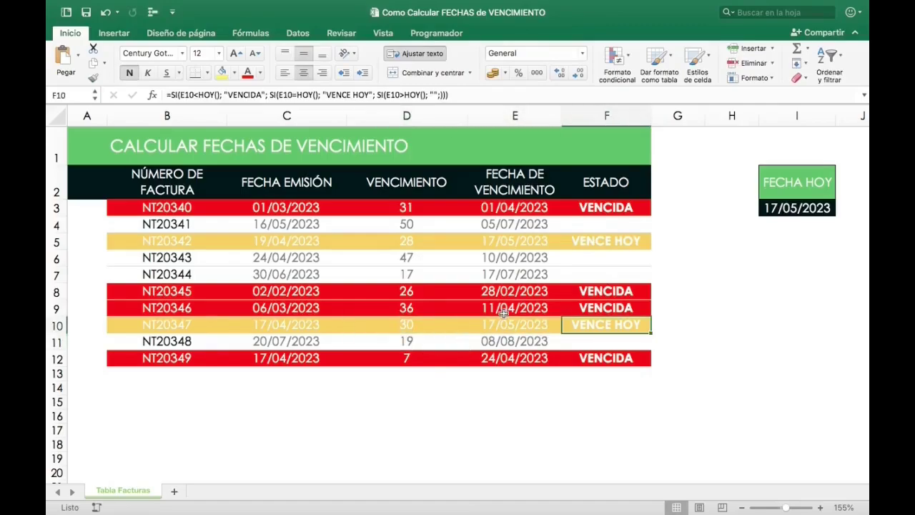